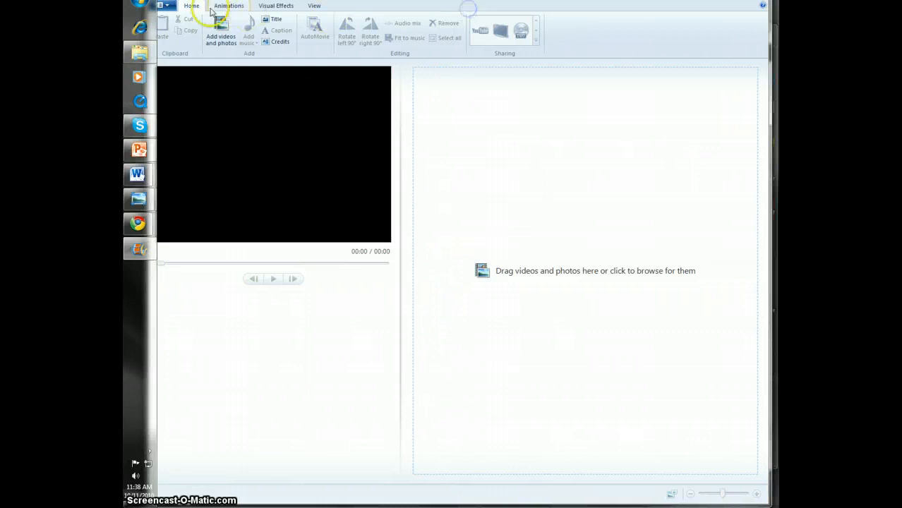
Add the photos Slide1 through Slide8 from the Iris100new folder to the project
{"action": "left_click", "coordinate": [167, 11]}
{"action": "left_click", "coordinate": [176, 29]}
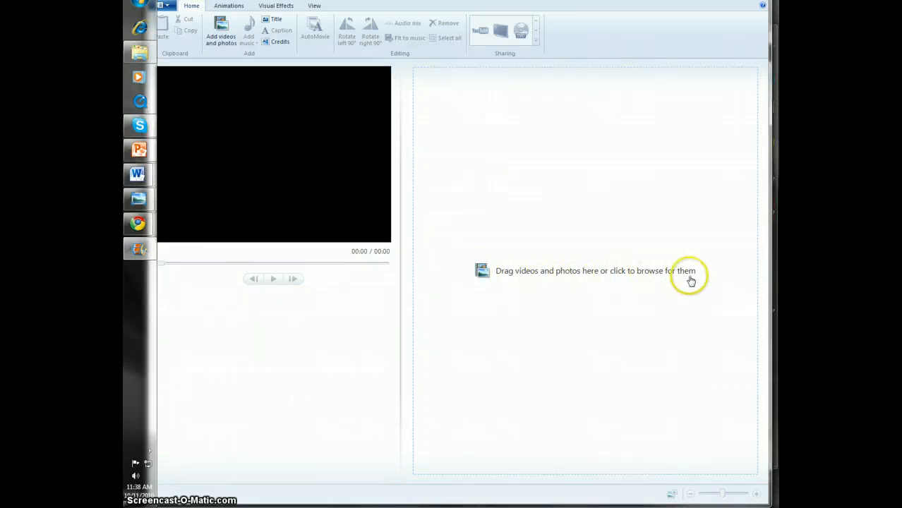
{"action": "left_click", "coordinate": [221, 27]}
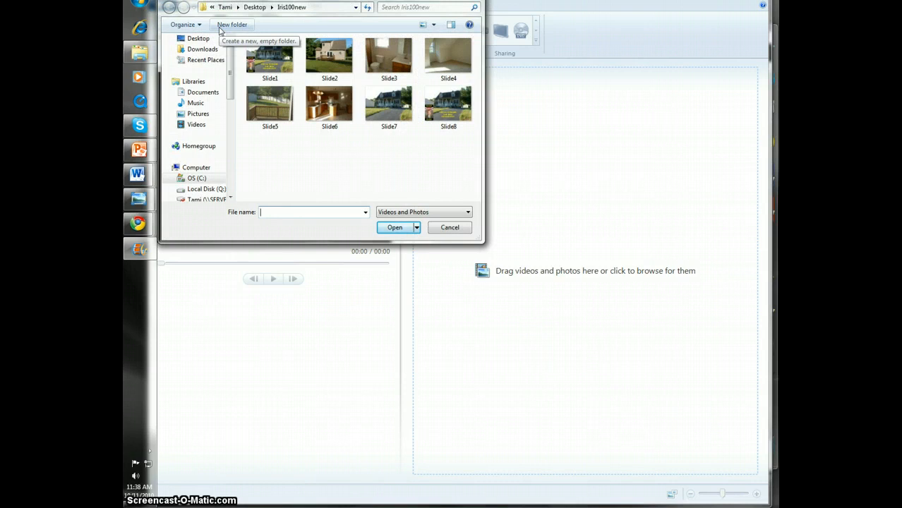
{"action": "left_click_drag", "start_coordinate": [264, 60], "coordinate": [541, 148]}
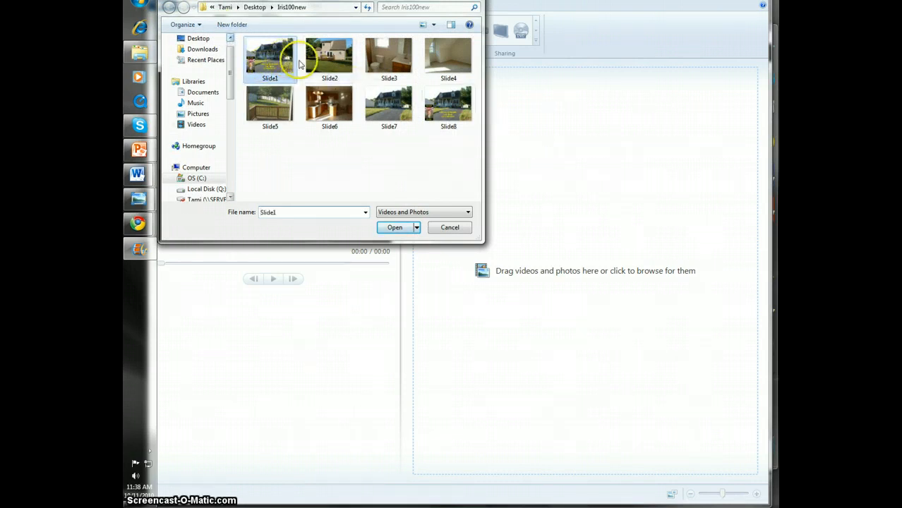
{"action": "left_click_drag", "start_coordinate": [312, 62], "coordinate": [549, 161]}
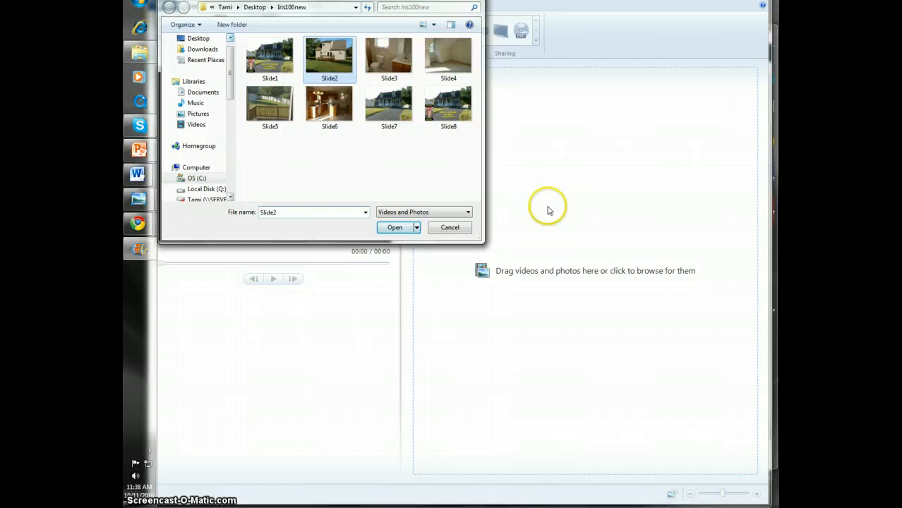
{"action": "left_click", "coordinate": [272, 61]}
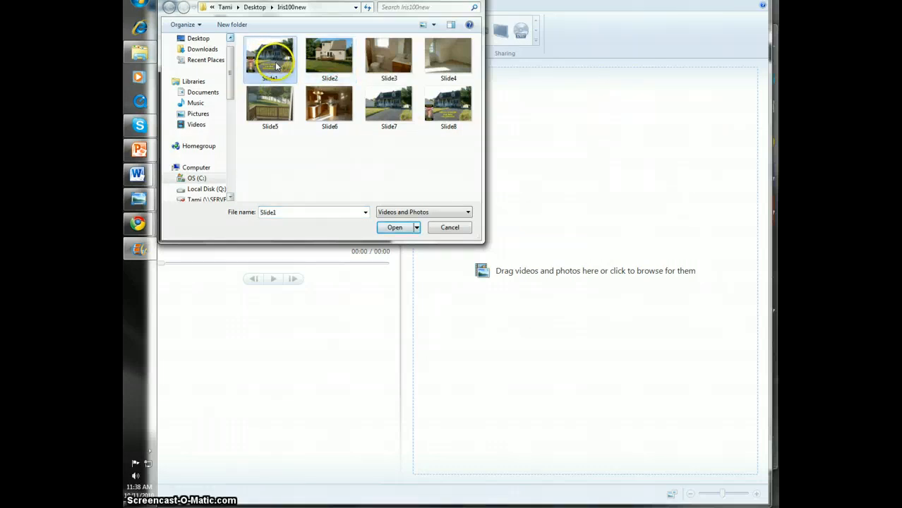
{"action": "left_click", "coordinate": [328, 51], "text": "ctrl"}
{"action": "left_click", "coordinate": [379, 69], "text": "ctrl"}
{"action": "left_click", "coordinate": [441, 72], "text": "ctrl"}
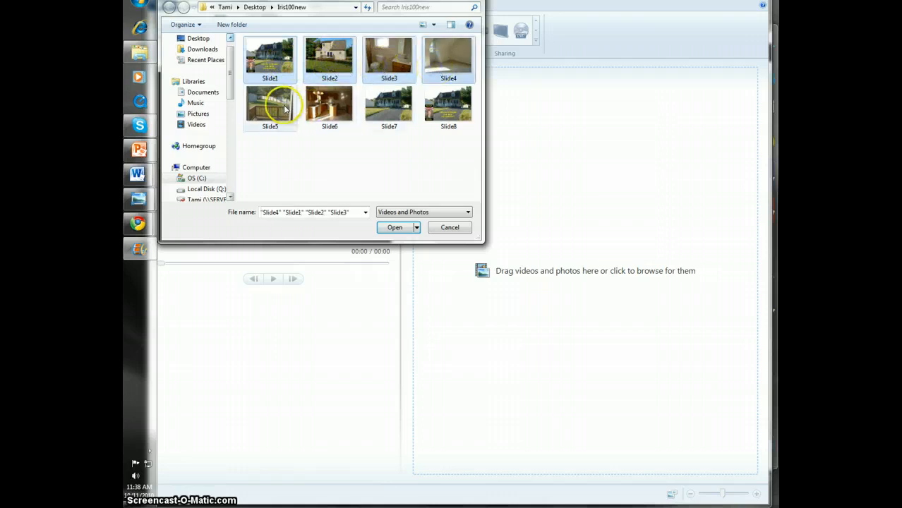
{"action": "left_click", "coordinate": [273, 102], "text": "ctrl"}
{"action": "left_click", "coordinate": [337, 113], "text": "ctrl"}
{"action": "left_click", "coordinate": [378, 117], "text": "ctrl"}
{"action": "left_click", "coordinate": [434, 112], "text": "ctrl"}
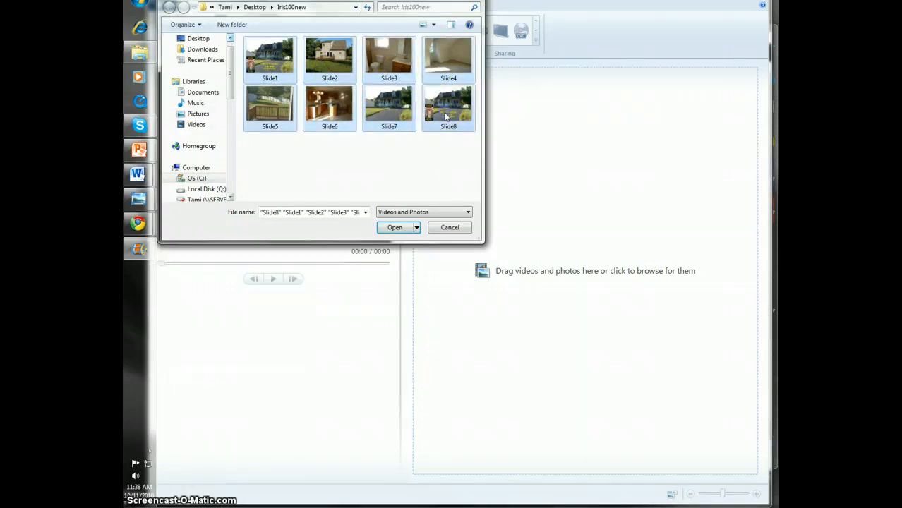
{"action": "left_click", "coordinate": [397, 228]}
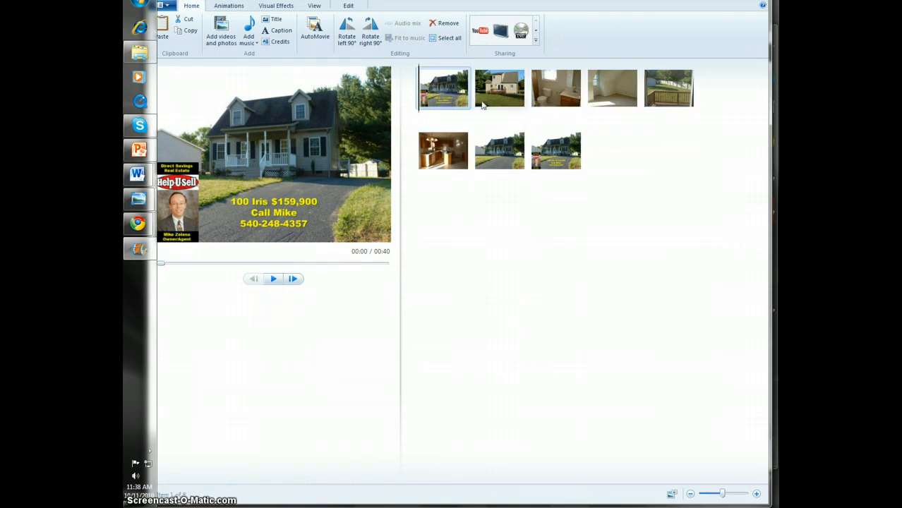
Move the kitchen photo ahead of the deck photo, and move the back-of-house photo to the end and back to second place
{"action": "left_click", "coordinate": [500, 88]}
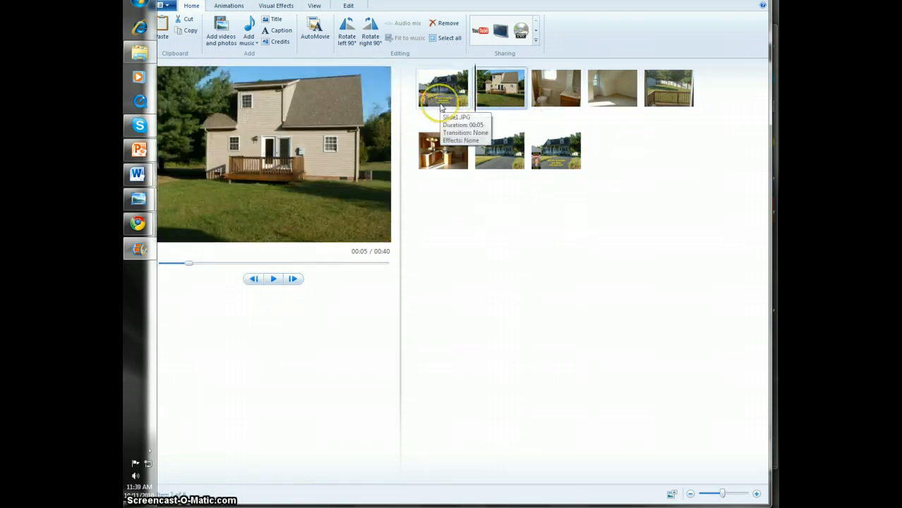
{"action": "left_click_drag", "start_coordinate": [499, 90], "coordinate": [642, 168]}
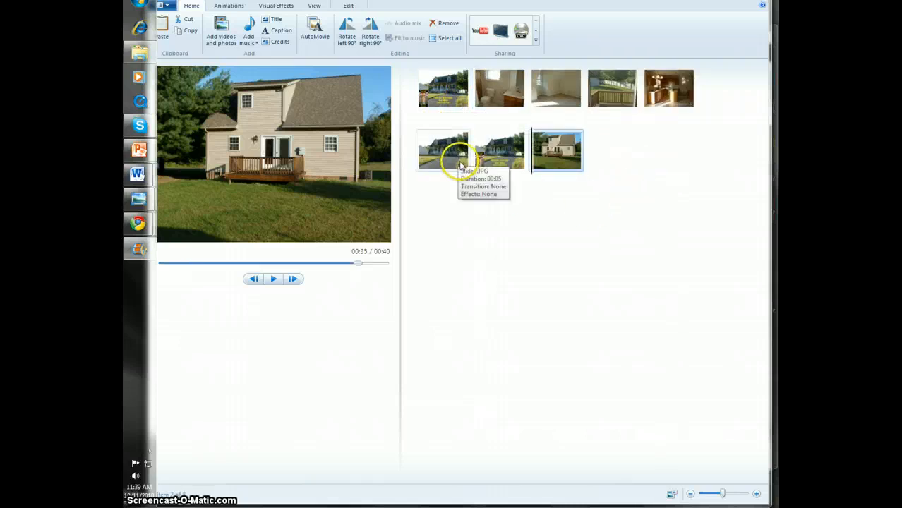
{"action": "left_click_drag", "start_coordinate": [669, 88], "coordinate": [610, 106]}
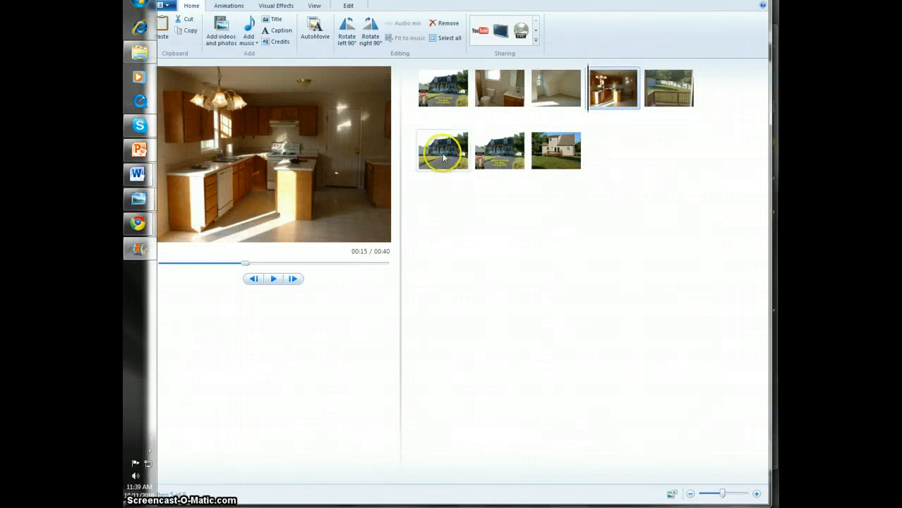
{"action": "left_click_drag", "start_coordinate": [443, 151], "coordinate": [729, 109]}
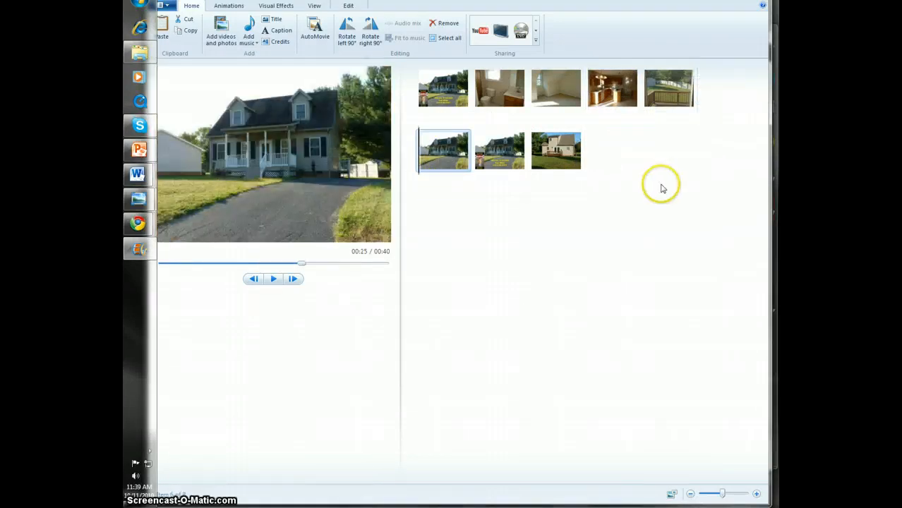
{"action": "left_click_drag", "start_coordinate": [572, 161], "coordinate": [502, 111]}
{"action": "left_click_drag", "start_coordinate": [559, 89], "coordinate": [586, 102]}
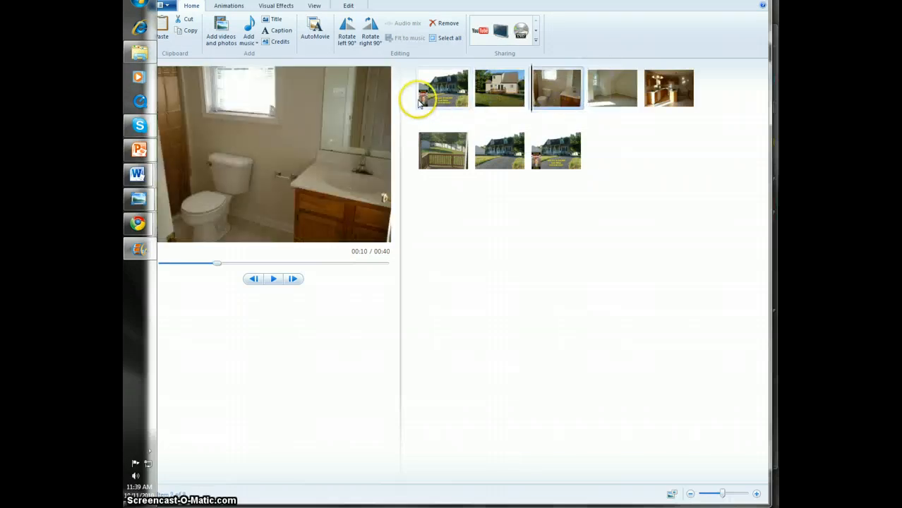
Check the display duration of each photo in the storyboard, from the first to the last
{"action": "double_click", "coordinate": [449, 92]}
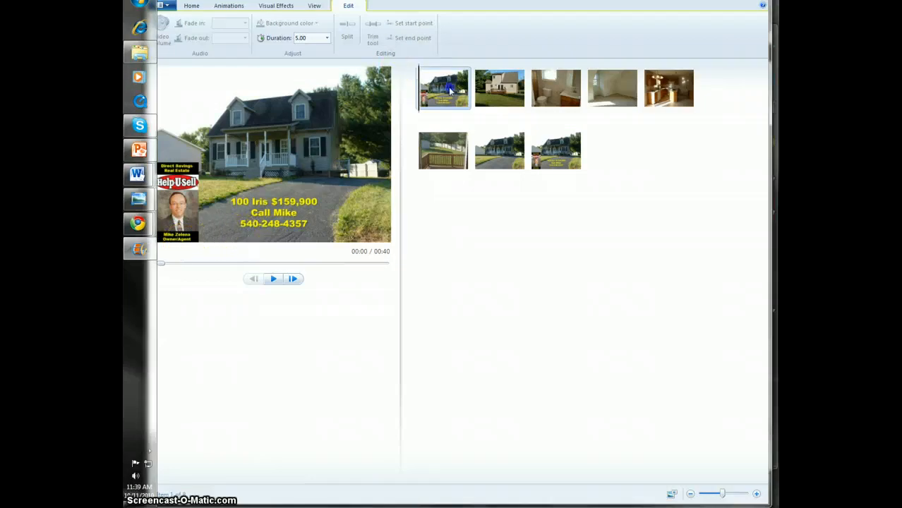
{"action": "left_click", "coordinate": [500, 88]}
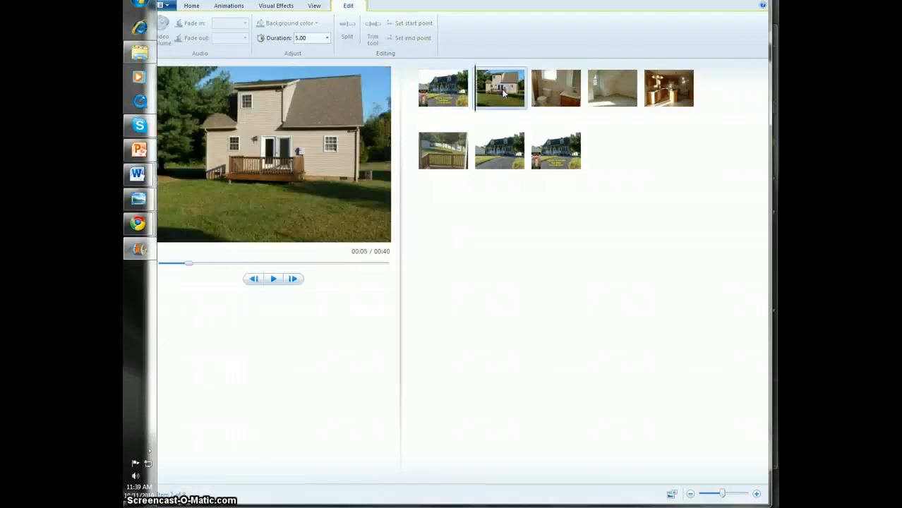
{"action": "left_click", "coordinate": [559, 97]}
{"action": "left_click", "coordinate": [598, 99]}
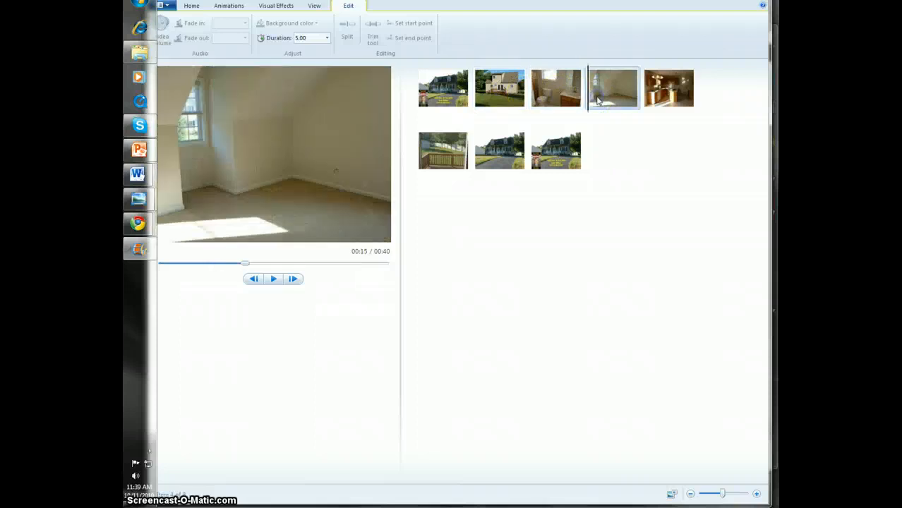
{"action": "left_click", "coordinate": [659, 91]}
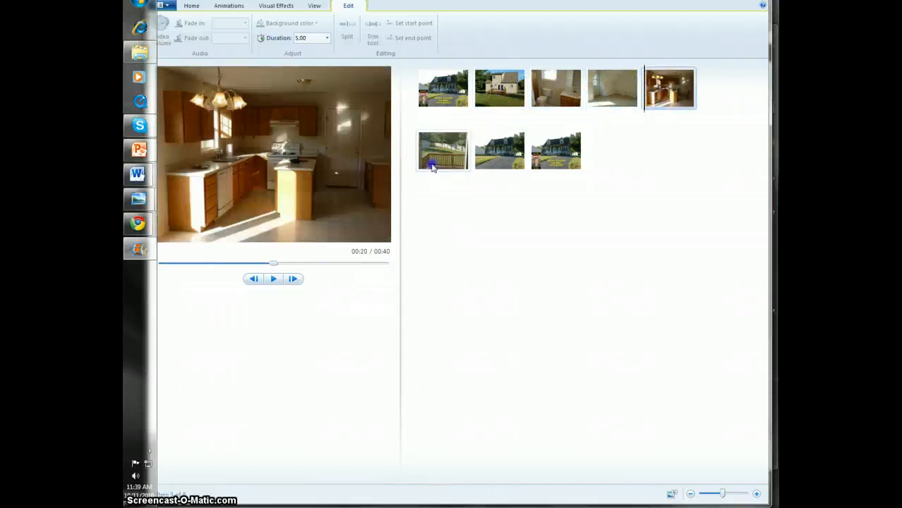
{"action": "left_click", "coordinate": [434, 163]}
{"action": "left_click", "coordinate": [497, 153]}
{"action": "left_click", "coordinate": [571, 148]}
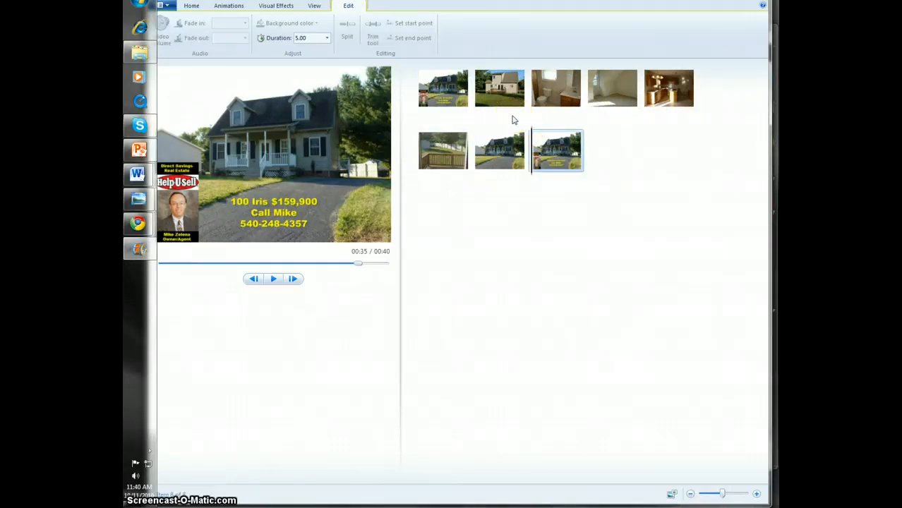
Look through the whole range of transitions available for the photos
{"action": "left_click", "coordinate": [189, 6]}
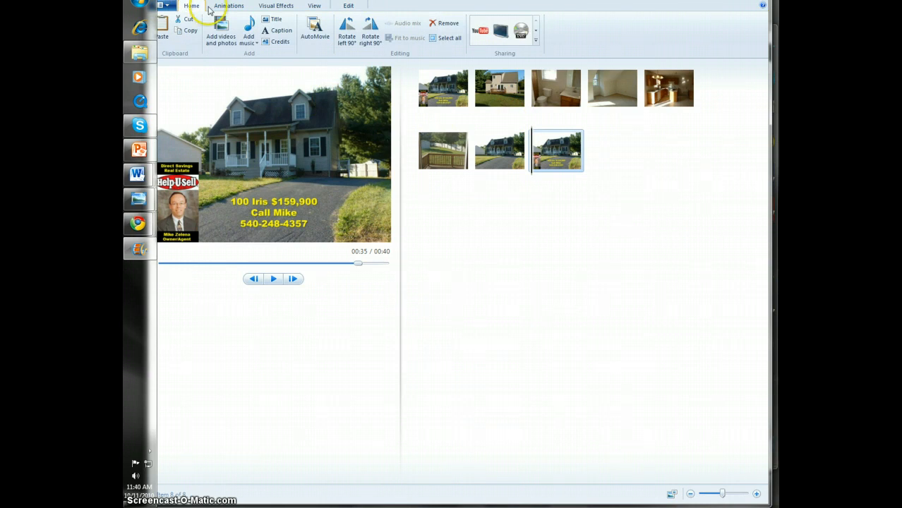
{"action": "left_click", "coordinate": [230, 7]}
{"action": "left_click", "coordinate": [230, 7]}
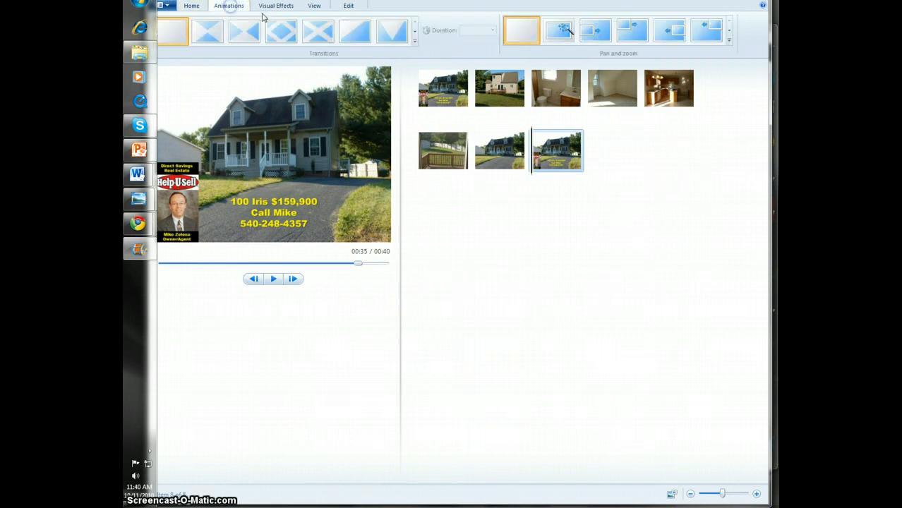
{"action": "left_click", "coordinate": [411, 36]}
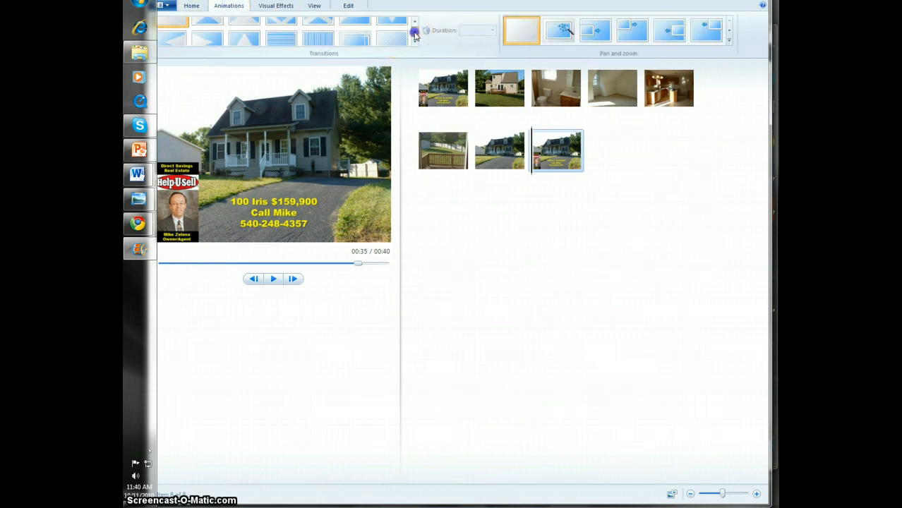
{"action": "left_click", "coordinate": [415, 35]}
{"action": "left_click", "coordinate": [415, 35]}
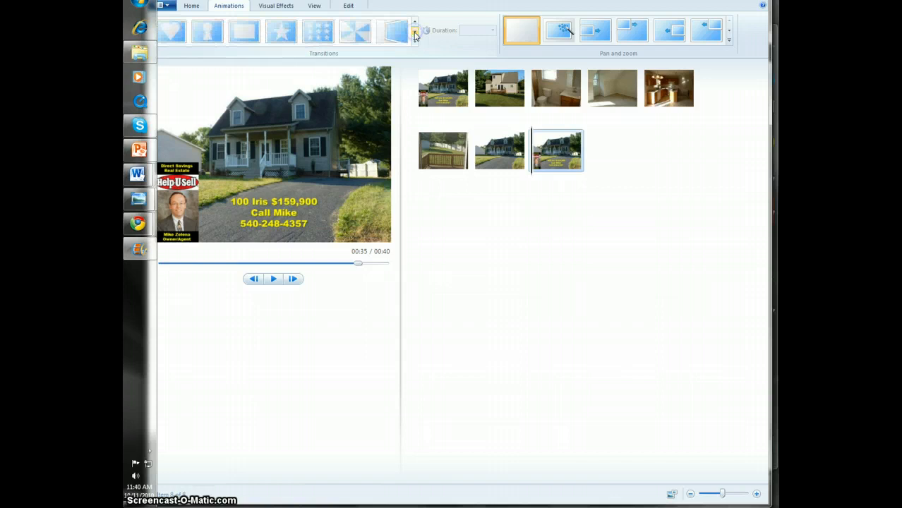
{"action": "left_click", "coordinate": [415, 35]}
{"action": "left_click", "coordinate": [415, 36]}
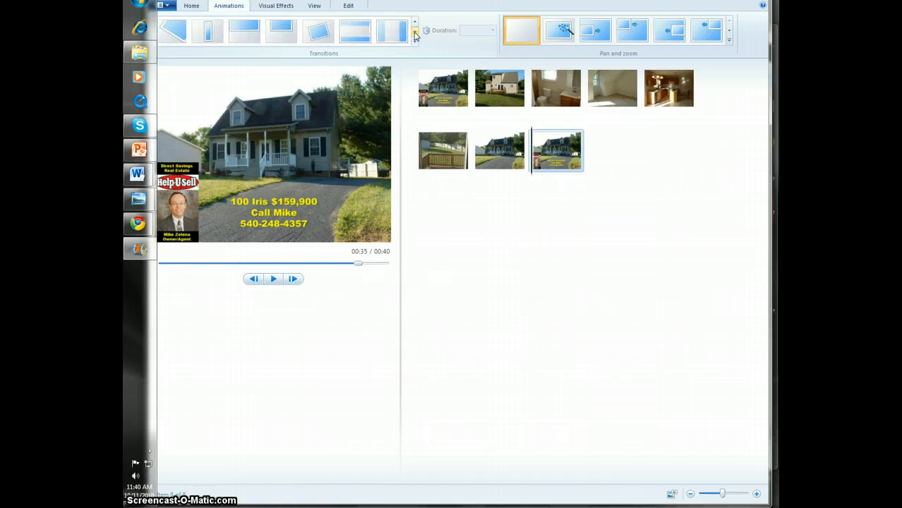
{"action": "left_click", "coordinate": [415, 35]}
{"action": "left_click", "coordinate": [415, 36]}
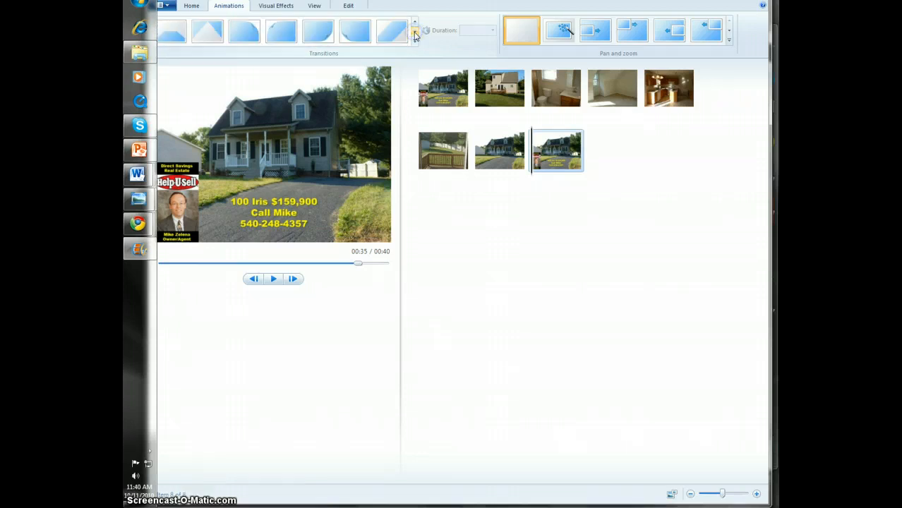
{"action": "left_click", "coordinate": [415, 35]}
{"action": "left_click", "coordinate": [415, 35]}
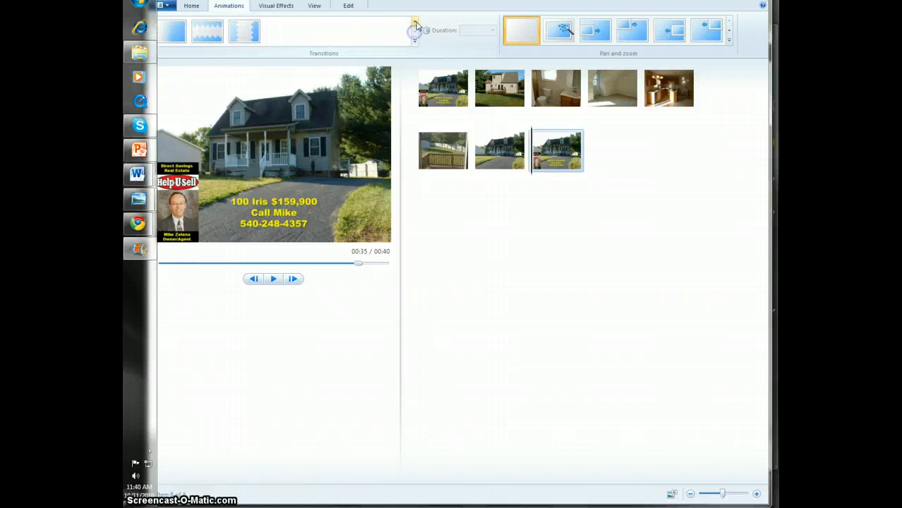
Apply the Crossfade transition to the last photo in the storyboard
{"action": "left_click", "coordinate": [416, 23]}
{"action": "left_click", "coordinate": [416, 23]}
{"action": "left_click", "coordinate": [416, 24]}
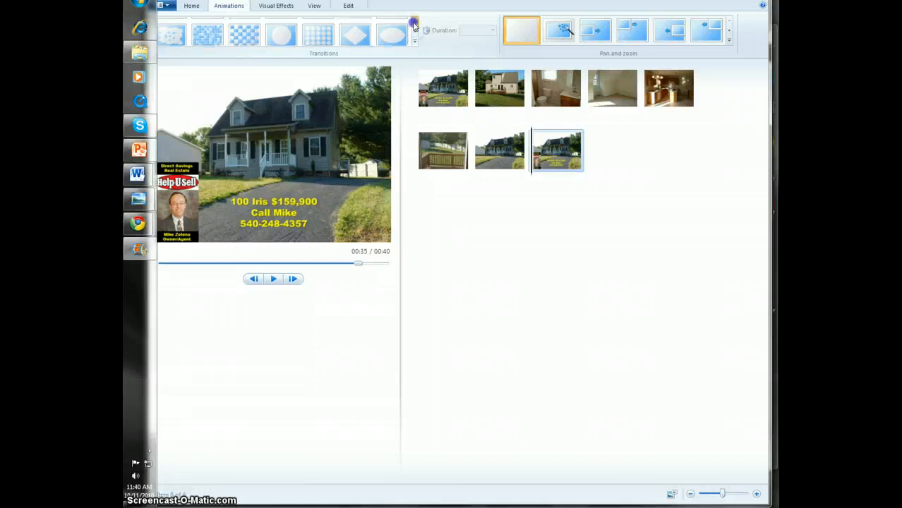
{"action": "left_click", "coordinate": [358, 35]}
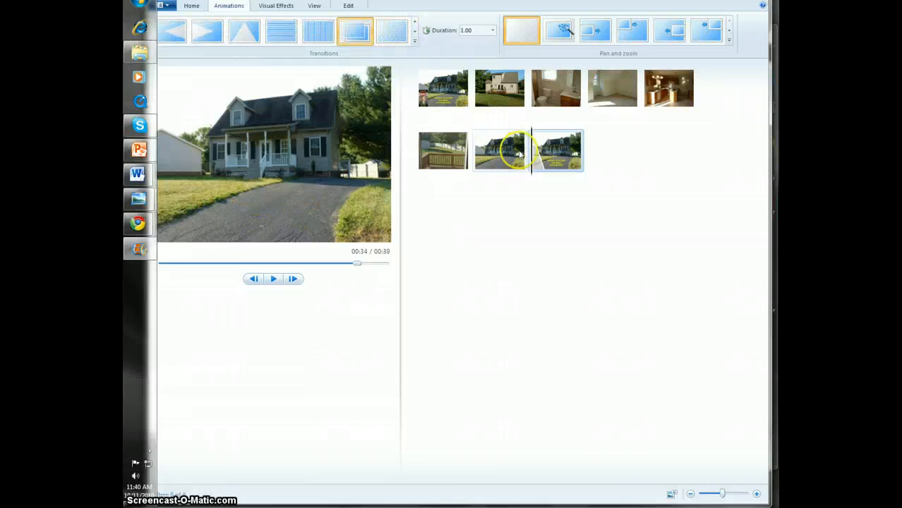
Apply the Crossfade transition to the second photo, Slide2, showing the back of the house
{"action": "left_click", "coordinate": [498, 91]}
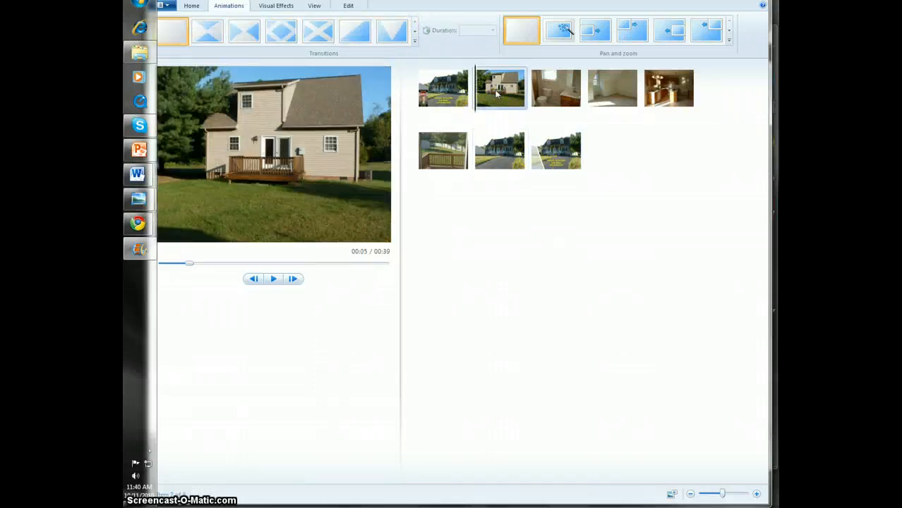
{"action": "left_click", "coordinate": [415, 33]}
{"action": "left_click", "coordinate": [415, 33]}
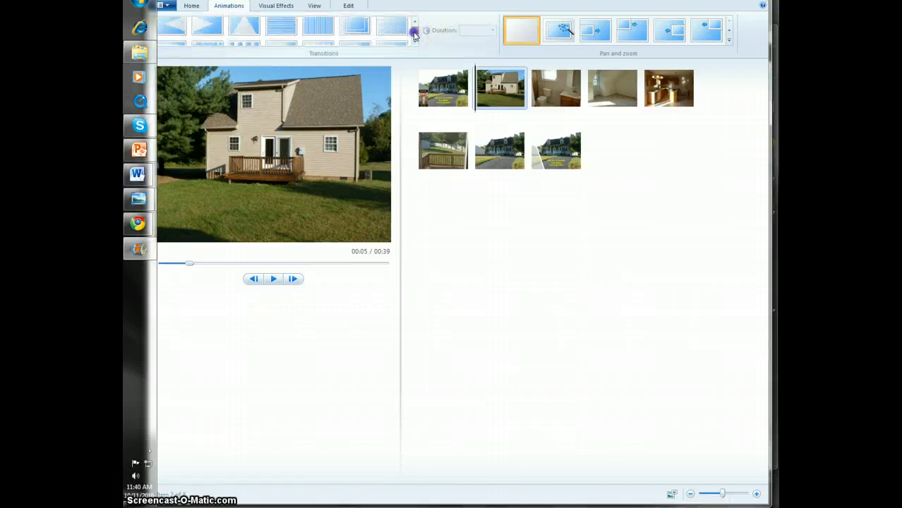
{"action": "left_click", "coordinate": [415, 33]}
{"action": "left_click", "coordinate": [415, 33]}
{"action": "left_click", "coordinate": [415, 33]}
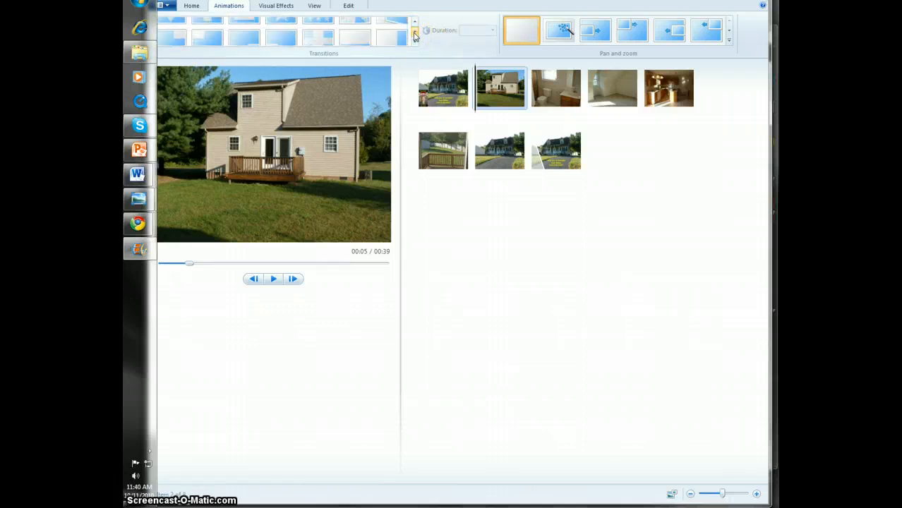
{"action": "left_click", "coordinate": [415, 34]}
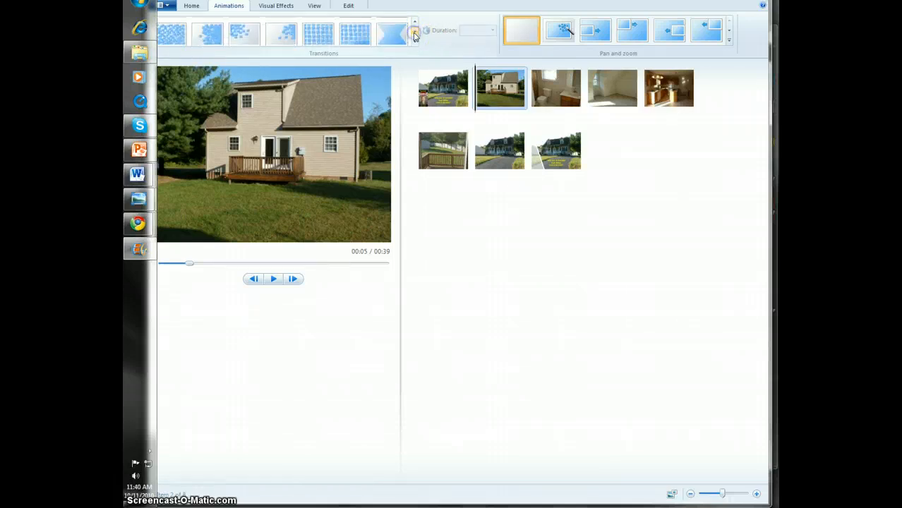
{"action": "left_click", "coordinate": [415, 34]}
{"action": "left_click", "coordinate": [414, 25]}
{"action": "left_click", "coordinate": [413, 25]}
{"action": "left_click", "coordinate": [414, 24]}
{"action": "left_click", "coordinate": [413, 25]}
{"action": "left_click", "coordinate": [413, 25]}
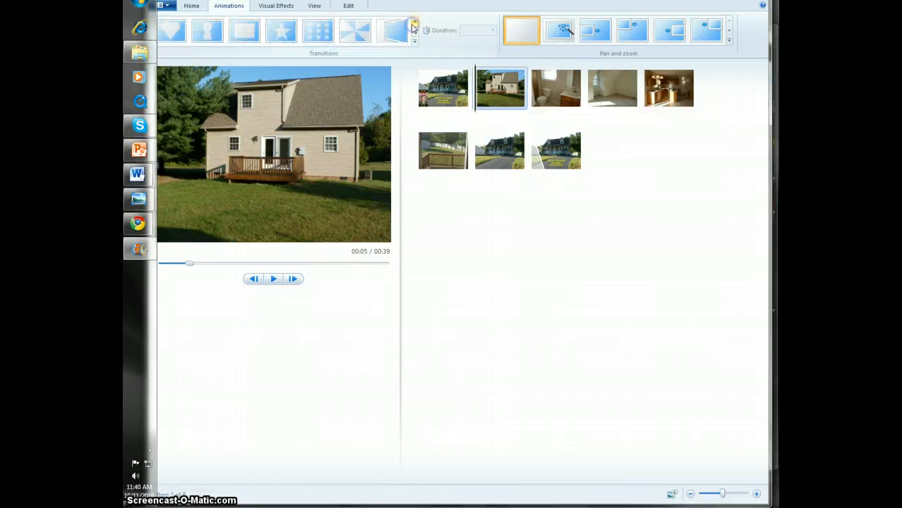
{"action": "left_click", "coordinate": [414, 25]}
{"action": "left_click", "coordinate": [413, 25]}
{"action": "left_click", "coordinate": [413, 25]}
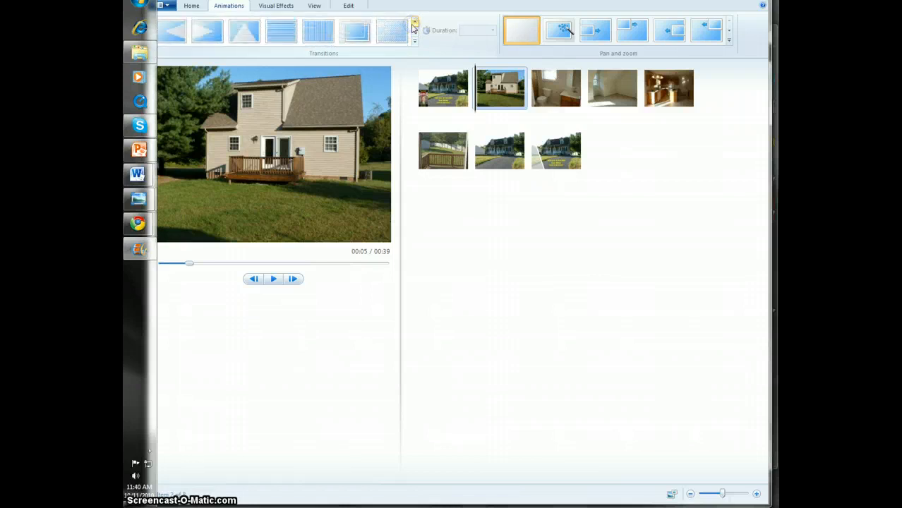
{"action": "left_click", "coordinate": [414, 25]}
{"action": "left_click", "coordinate": [413, 25]}
{"action": "left_click", "coordinate": [413, 36]}
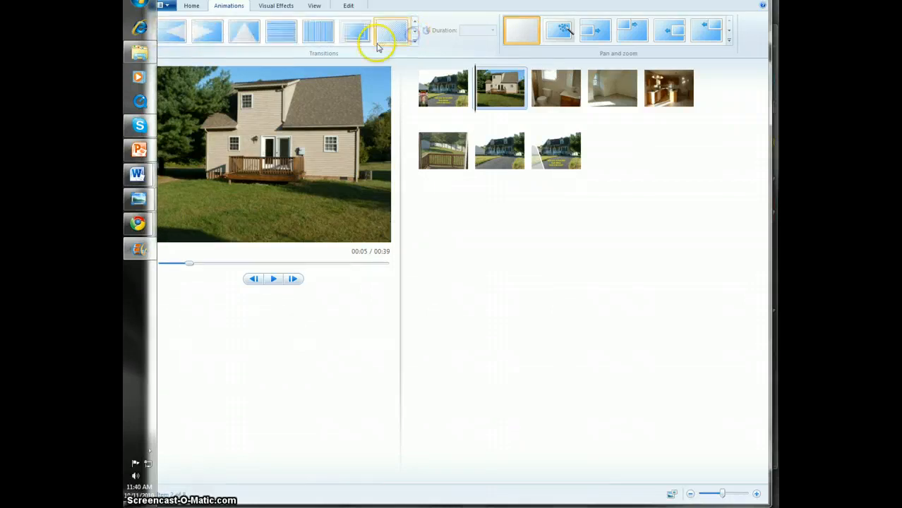
{"action": "left_click", "coordinate": [355, 31]}
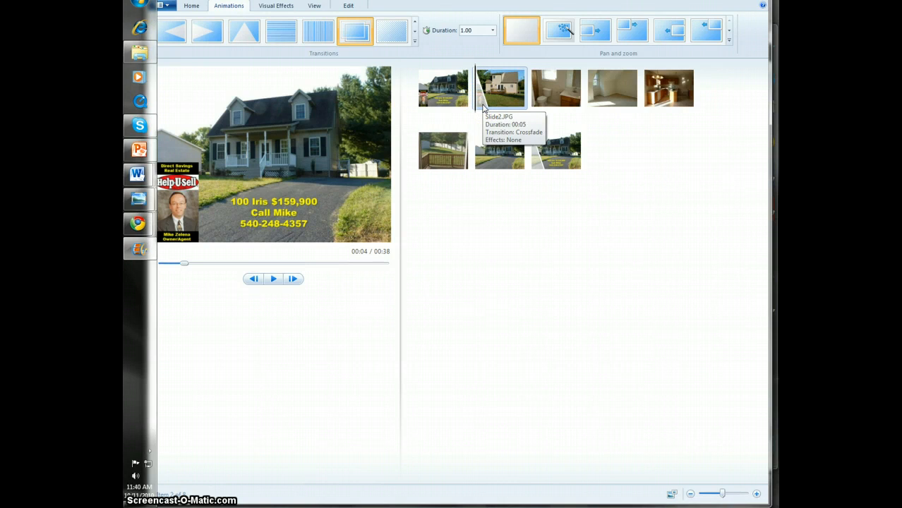
Apply the Crossfade transition to the third photo, showing the bathroom
{"action": "left_click", "coordinate": [487, 98]}
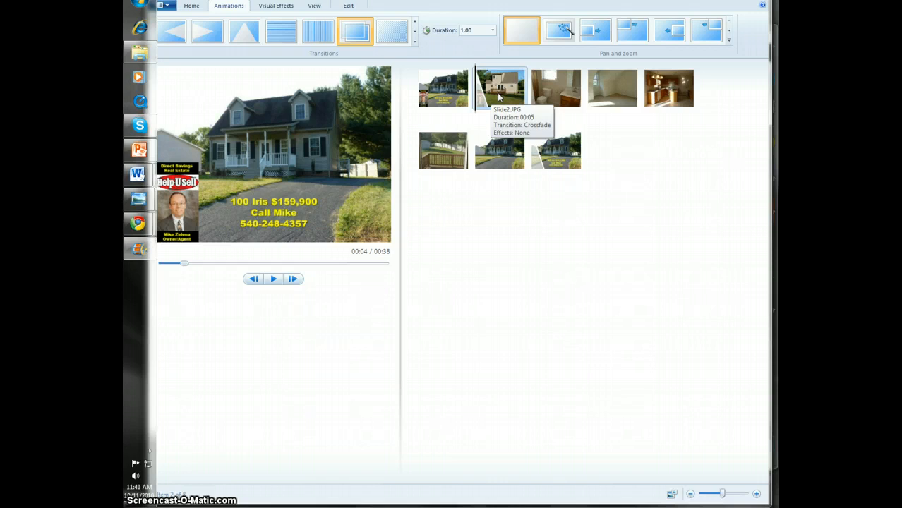
{"action": "left_click", "coordinate": [555, 89]}
{"action": "left_click", "coordinate": [415, 31]}
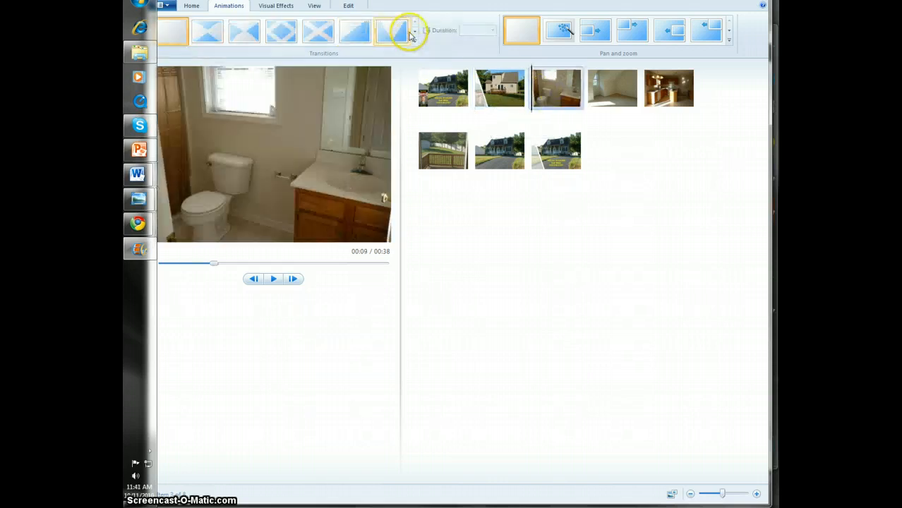
{"action": "left_click", "coordinate": [415, 22]}
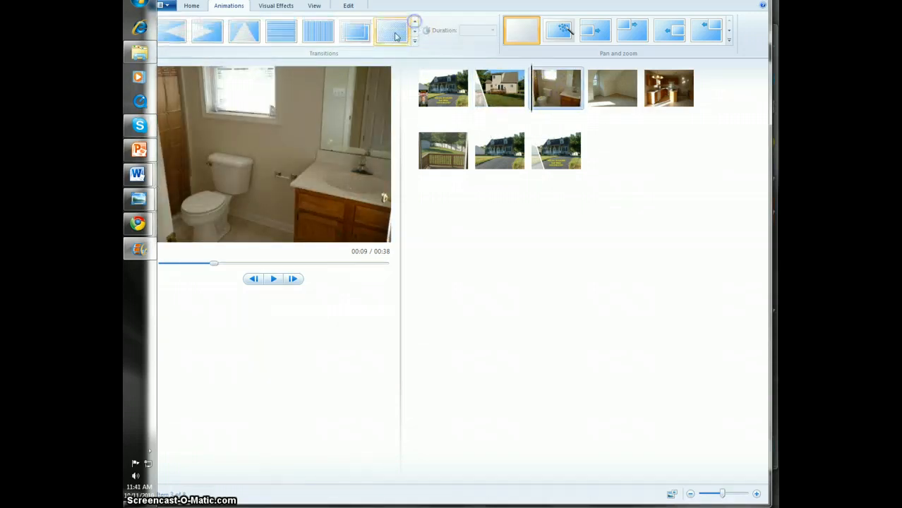
{"action": "left_click", "coordinate": [355, 33]}
Apply the Crossfade transition to the fourth photo of the empty room and the fifth photo of the kitchen
{"action": "left_click", "coordinate": [611, 87]}
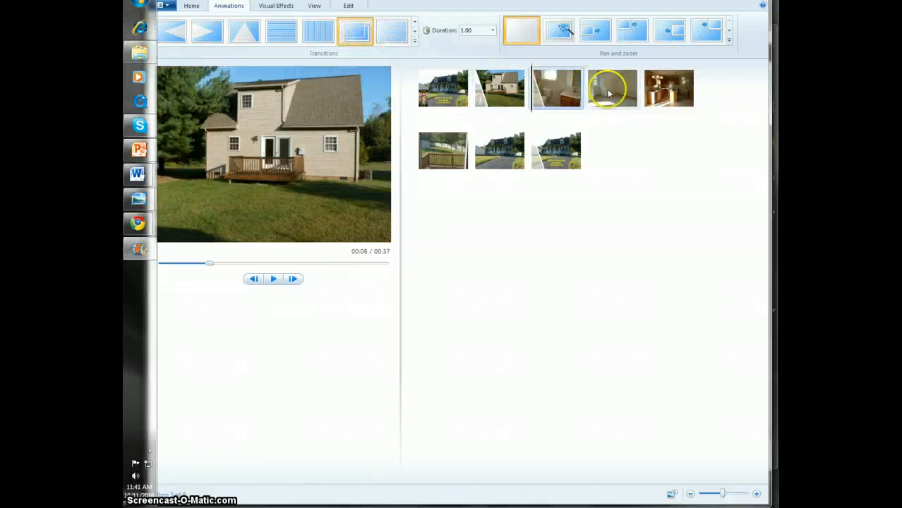
{"action": "left_click", "coordinate": [415, 33]}
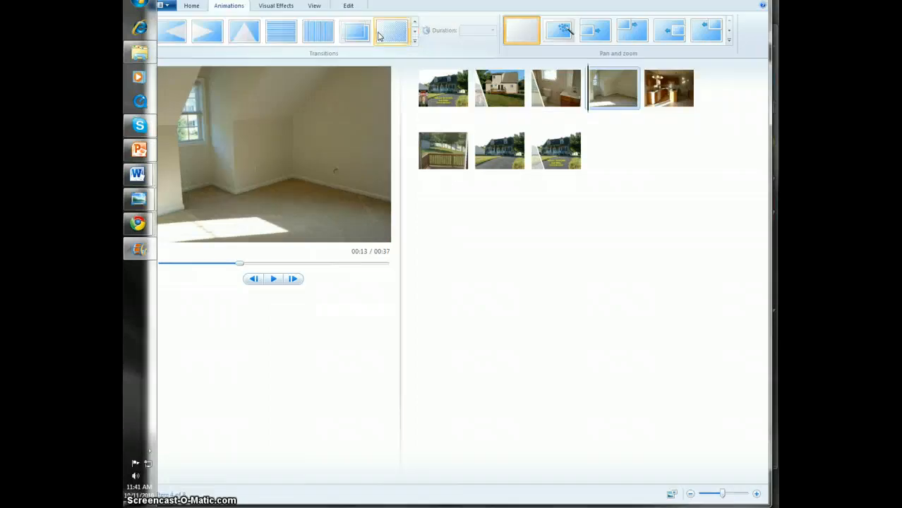
{"action": "left_click", "coordinate": [356, 32]}
{"action": "left_click", "coordinate": [671, 105]}
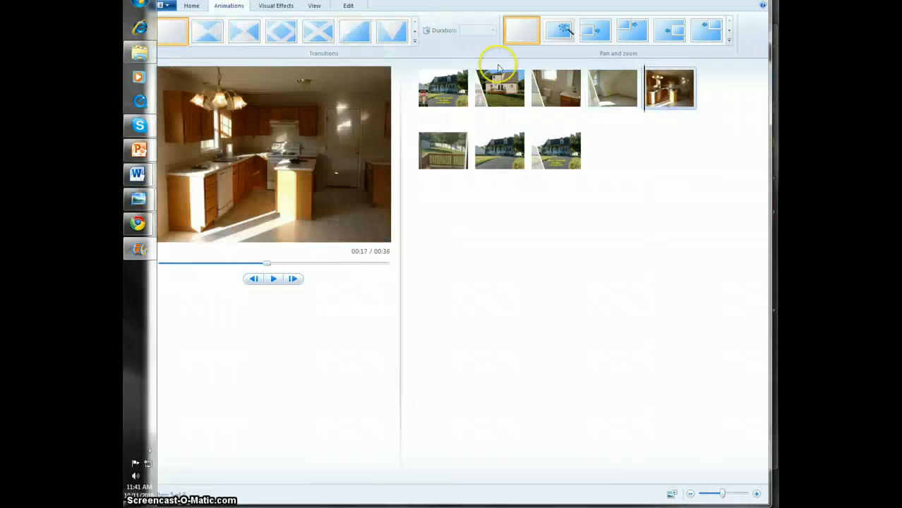
{"action": "left_click", "coordinate": [415, 33]}
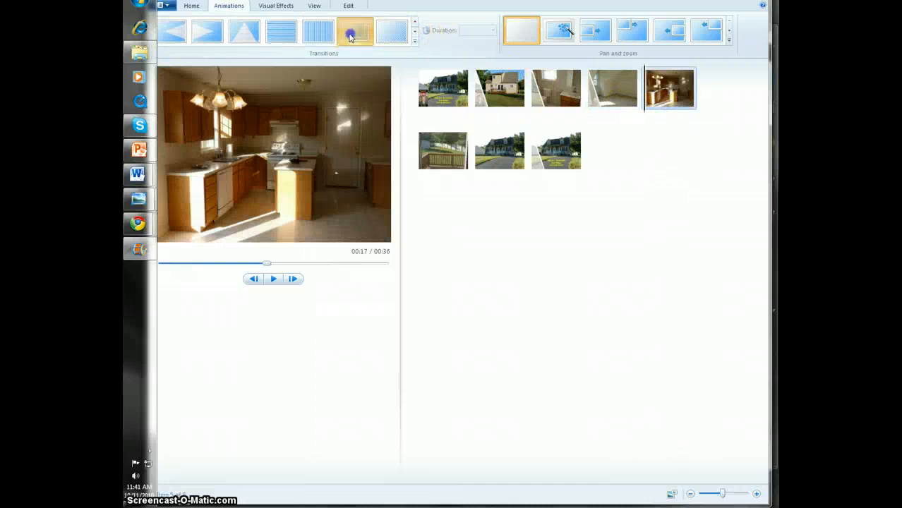
{"action": "left_click", "coordinate": [351, 37]}
Apply the Crossfade transition to the sixth photo of the deck and the seventh photo of the house front without text
{"action": "left_click", "coordinate": [443, 150]}
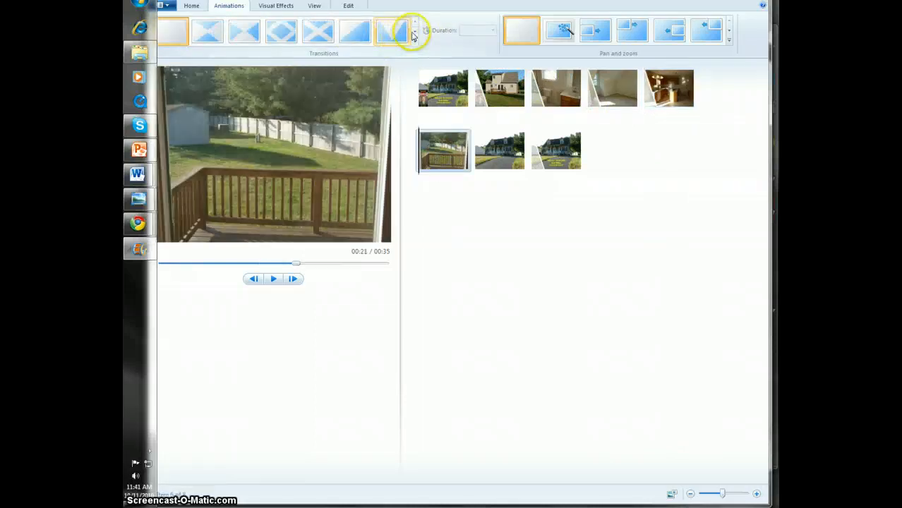
{"action": "left_click", "coordinate": [414, 33]}
{"action": "left_click", "coordinate": [356, 32]}
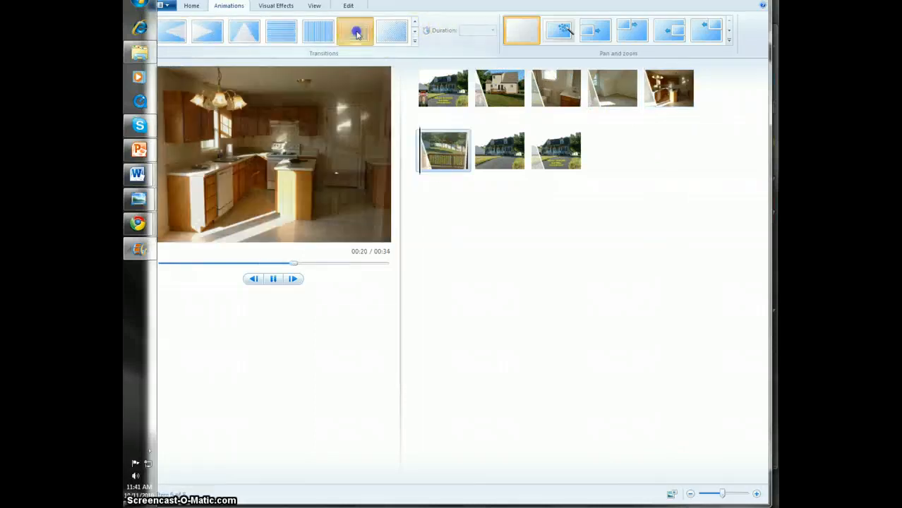
{"action": "left_click", "coordinate": [496, 146]}
{"action": "left_click", "coordinate": [414, 33]}
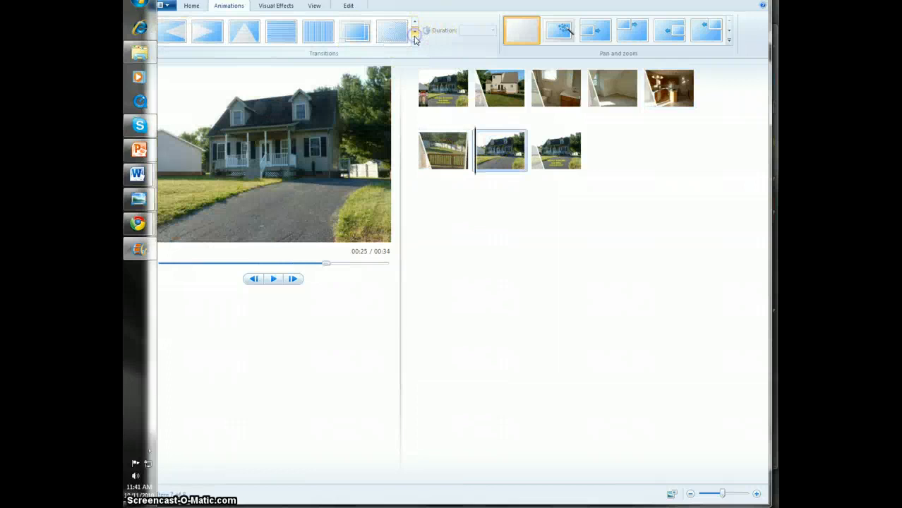
{"action": "left_click", "coordinate": [357, 36]}
{"action": "left_click", "coordinate": [557, 154]}
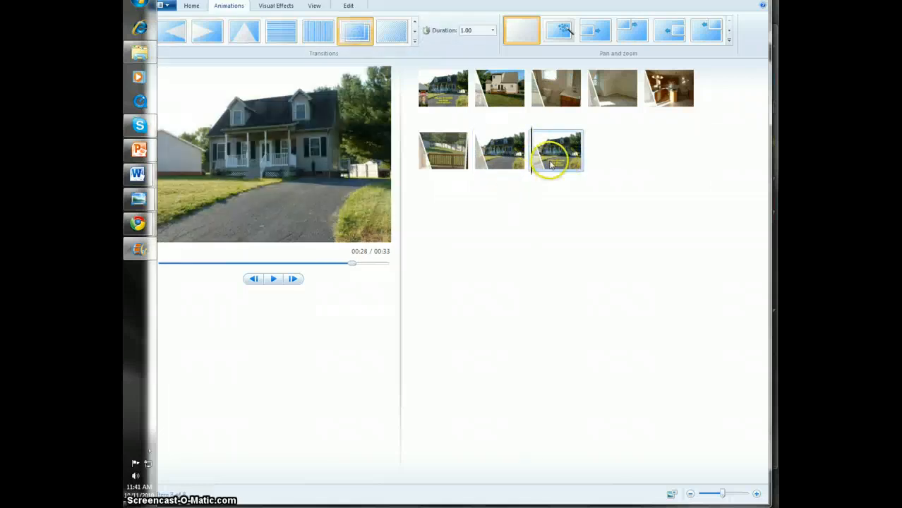
Apply the Automatic pan and zoom effect to the first photo in the storyboard
{"action": "left_click", "coordinate": [444, 98]}
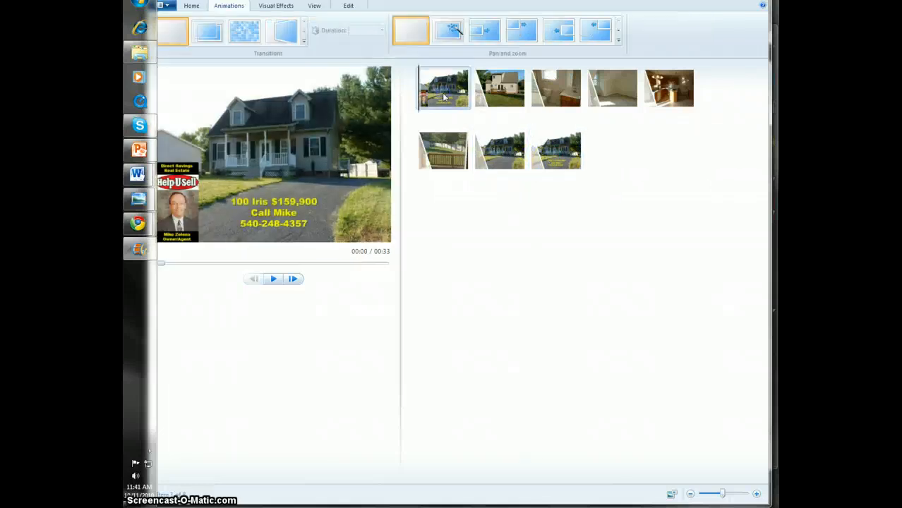
{"action": "left_click", "coordinate": [453, 34]}
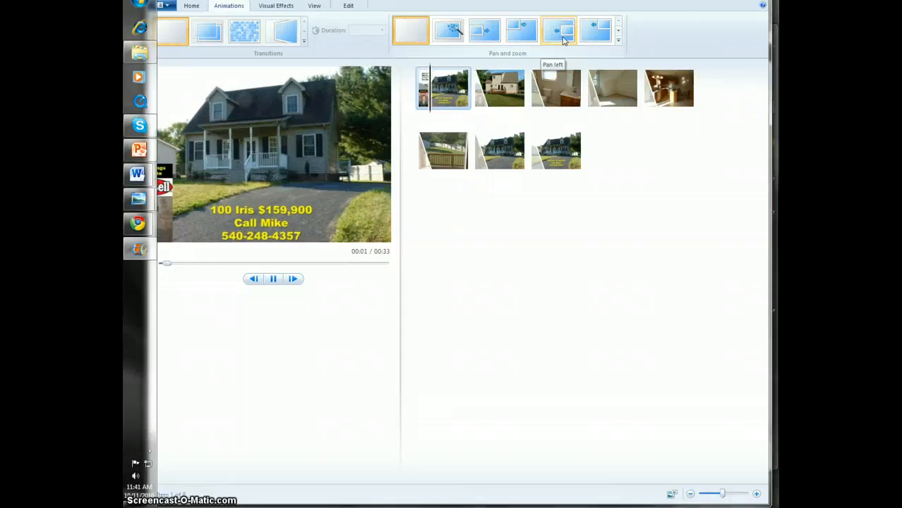
{"action": "left_click", "coordinate": [448, 39]}
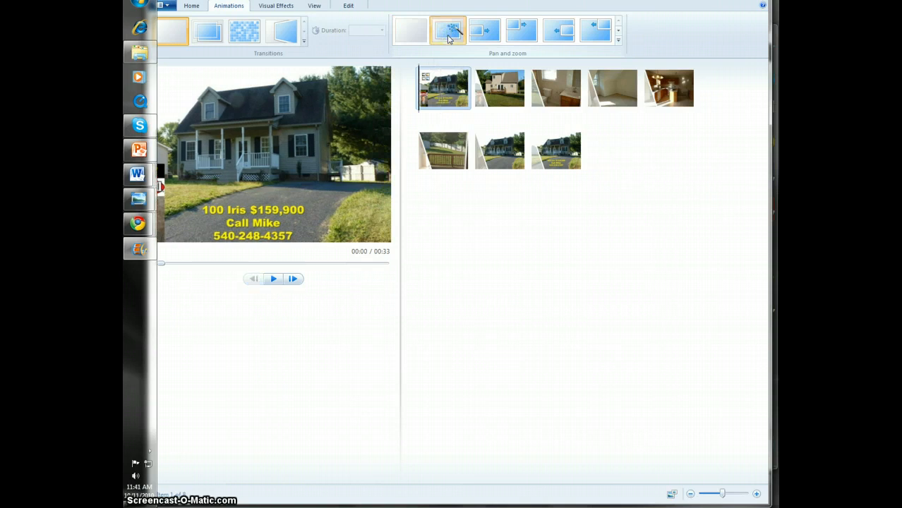
Give the second, third and fourth photos the first directional pan and zoom effect listed after Automatic
{"action": "left_click", "coordinate": [505, 99]}
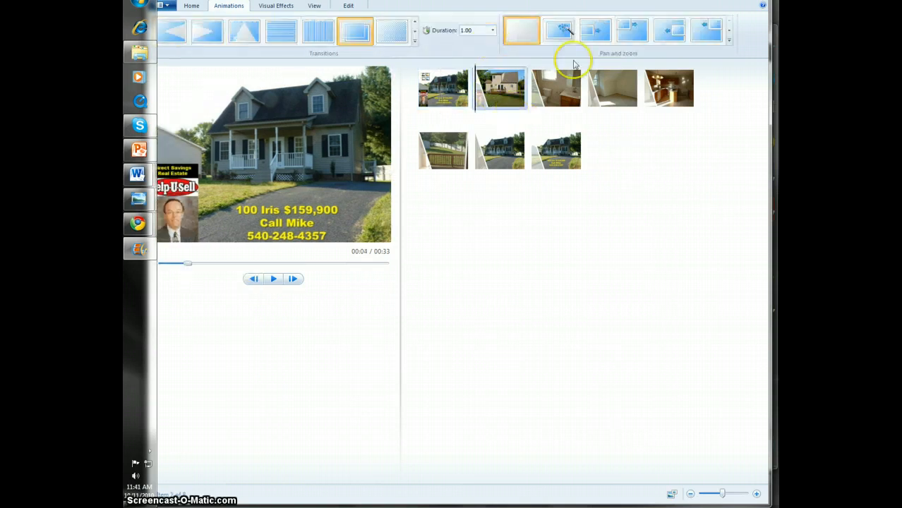
{"action": "left_click", "coordinate": [555, 89]}
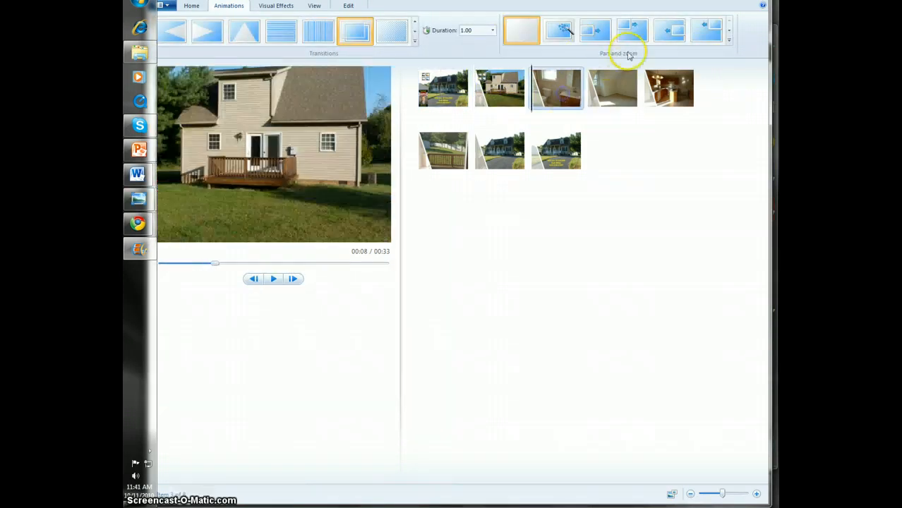
{"action": "left_click", "coordinate": [598, 31]}
{"action": "left_click", "coordinate": [615, 78]}
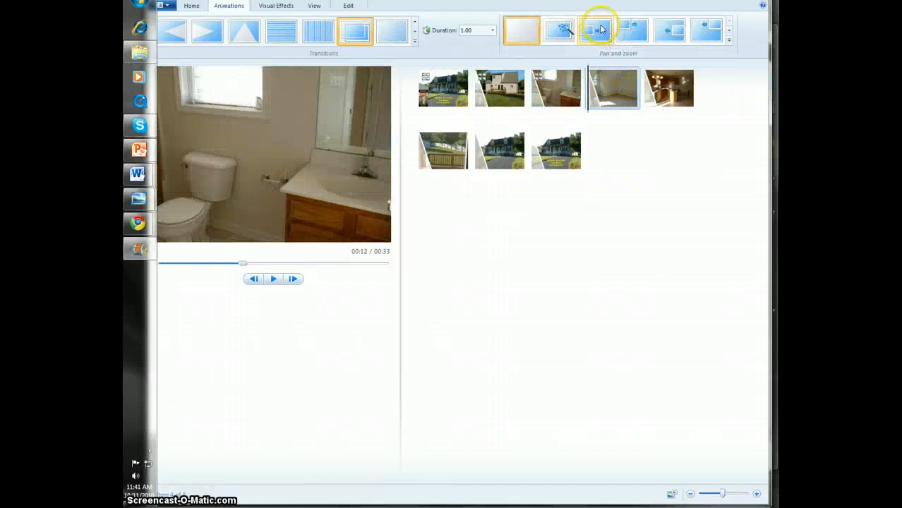
{"action": "left_click", "coordinate": [598, 30]}
Give the kitchen and deck photos the same directional pan and zoom effect as the empty room photo
{"action": "left_click", "coordinate": [669, 87]}
{"action": "left_click", "coordinate": [596, 29]}
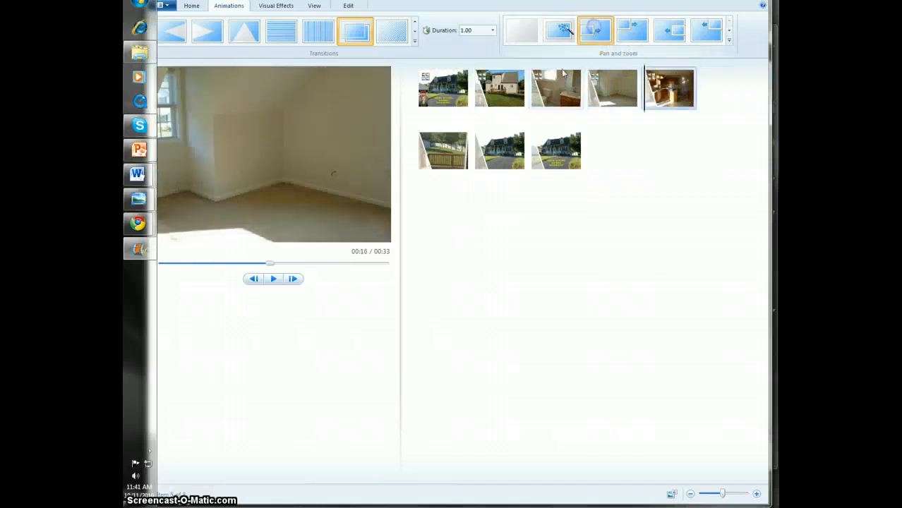
{"action": "left_click", "coordinate": [444, 150]}
{"action": "left_click", "coordinate": [595, 30]}
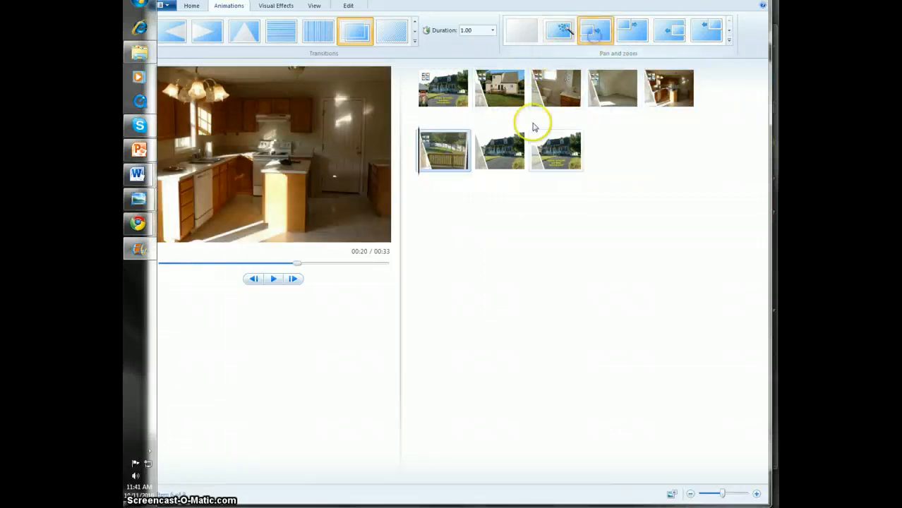
Apply the same directional pan and zoom effect to the seventh photo and the Automatic effect to the last photo
{"action": "left_click", "coordinate": [500, 150]}
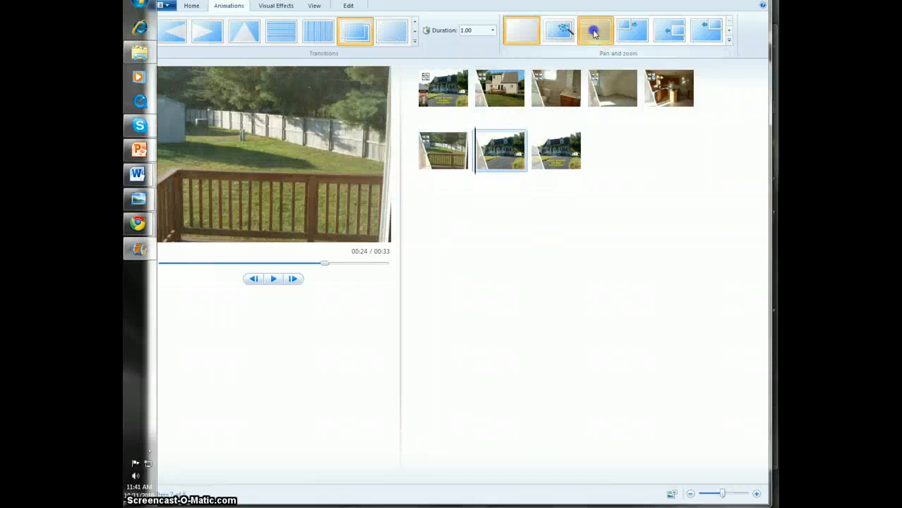
{"action": "left_click", "coordinate": [595, 33]}
{"action": "left_click", "coordinate": [552, 149]}
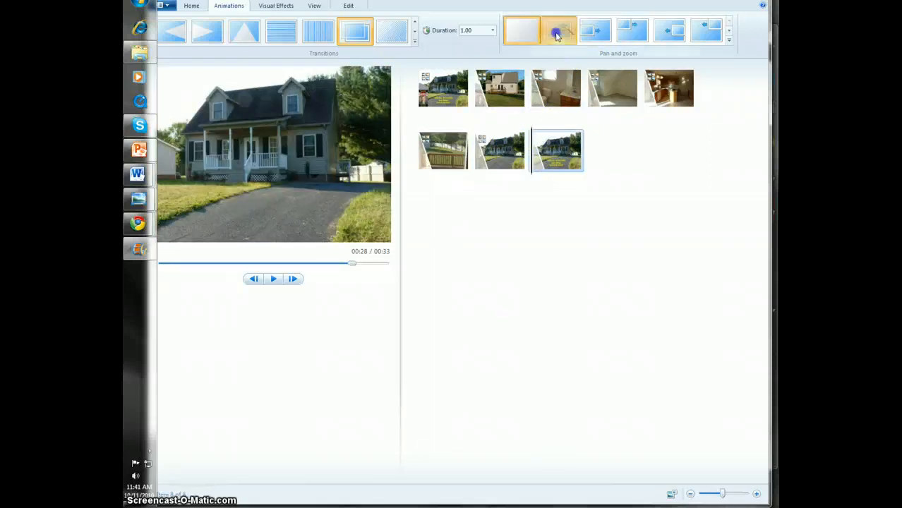
{"action": "left_click", "coordinate": [556, 34]}
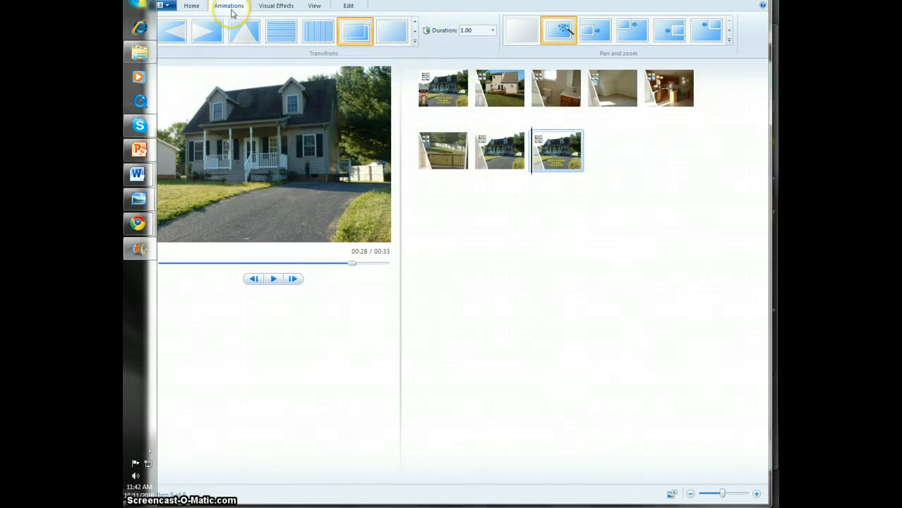
Look over the visual effects and view options, and check the display duration of the photos from first to last
{"action": "left_click", "coordinate": [283, 6]}
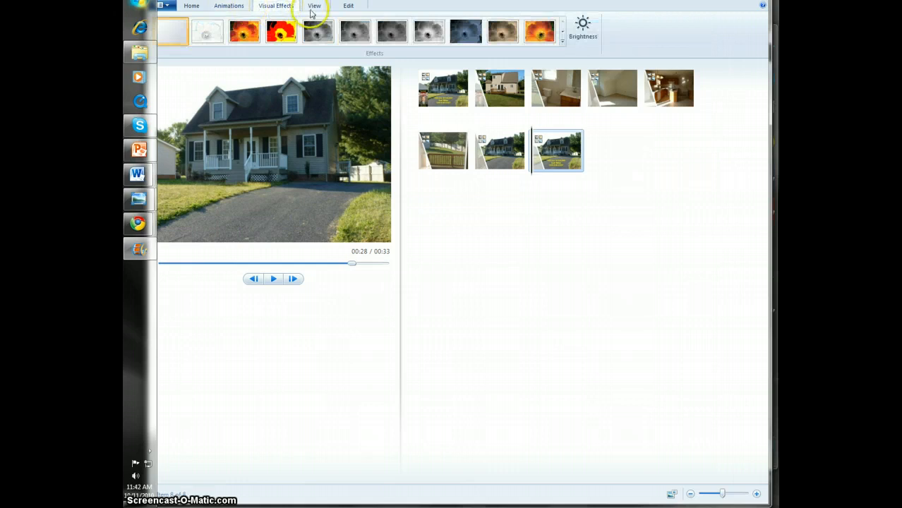
{"action": "left_click", "coordinate": [313, 6]}
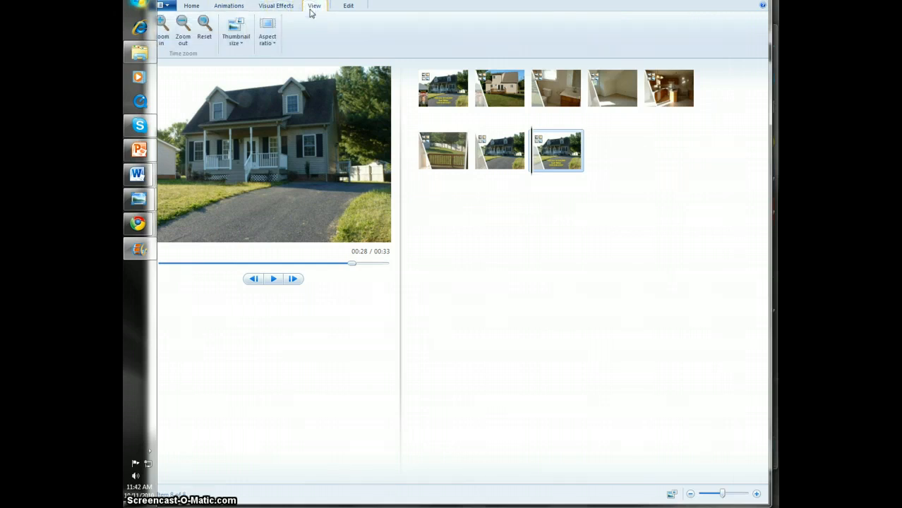
{"action": "left_click", "coordinate": [345, 7]}
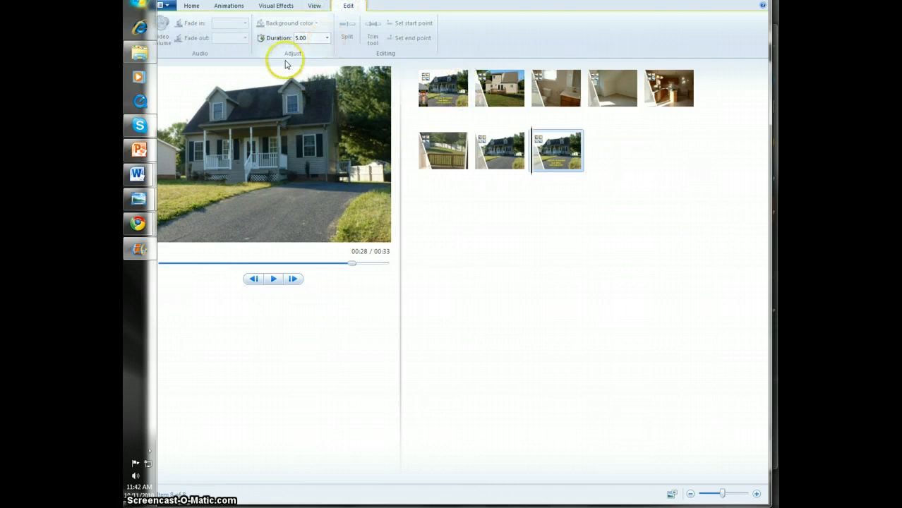
{"action": "left_click", "coordinate": [442, 88]}
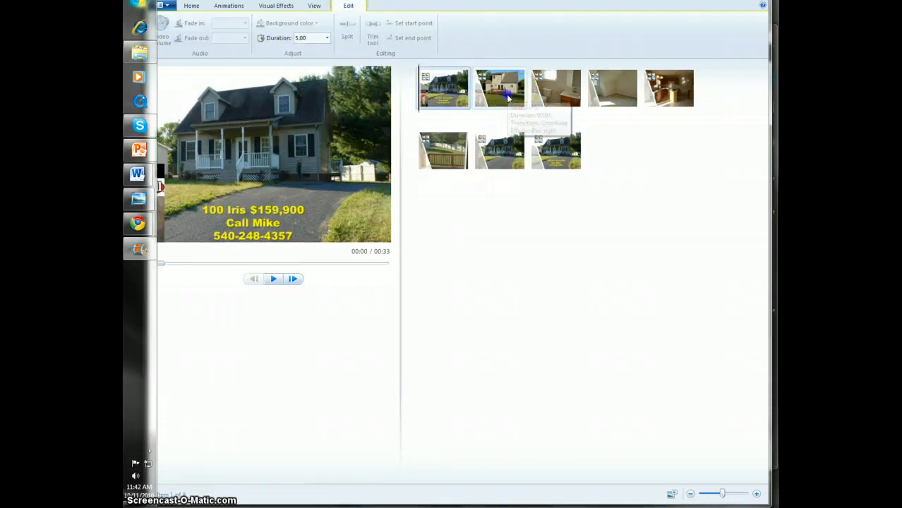
{"action": "left_click", "coordinate": [557, 97]}
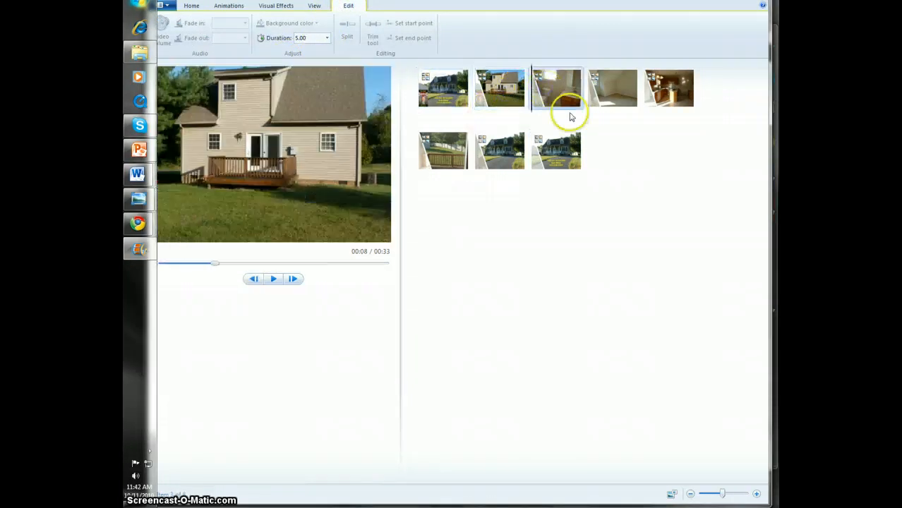
{"action": "left_click", "coordinate": [604, 98]}
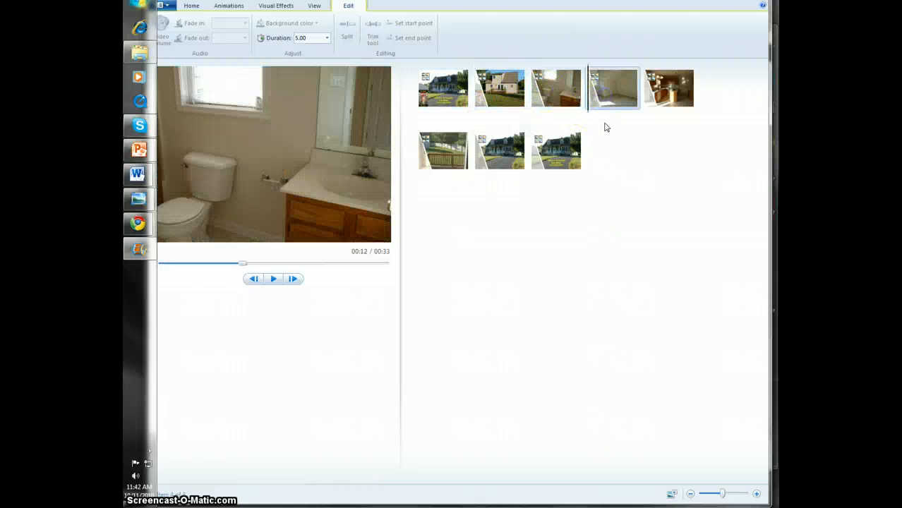
{"action": "left_click", "coordinate": [667, 97]}
{"action": "left_click", "coordinate": [445, 148]}
{"action": "left_click", "coordinate": [503, 145]}
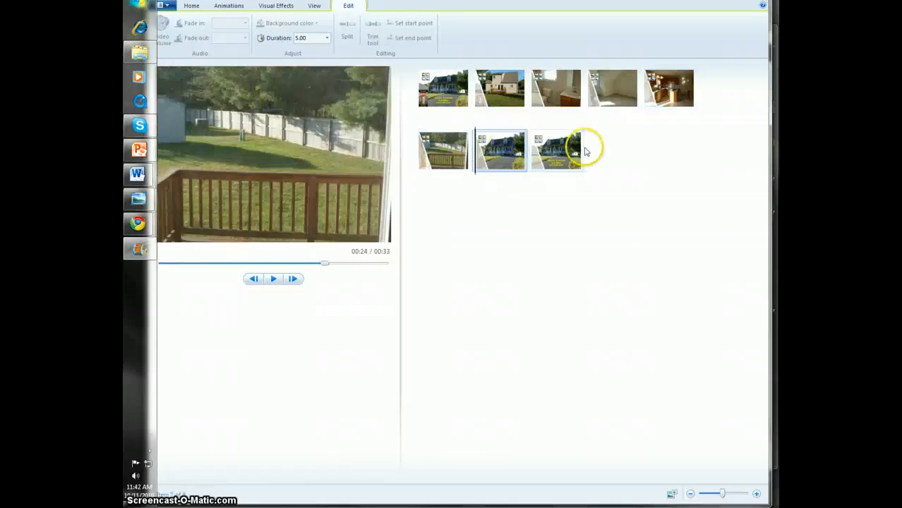
{"action": "left_click", "coordinate": [582, 149]}
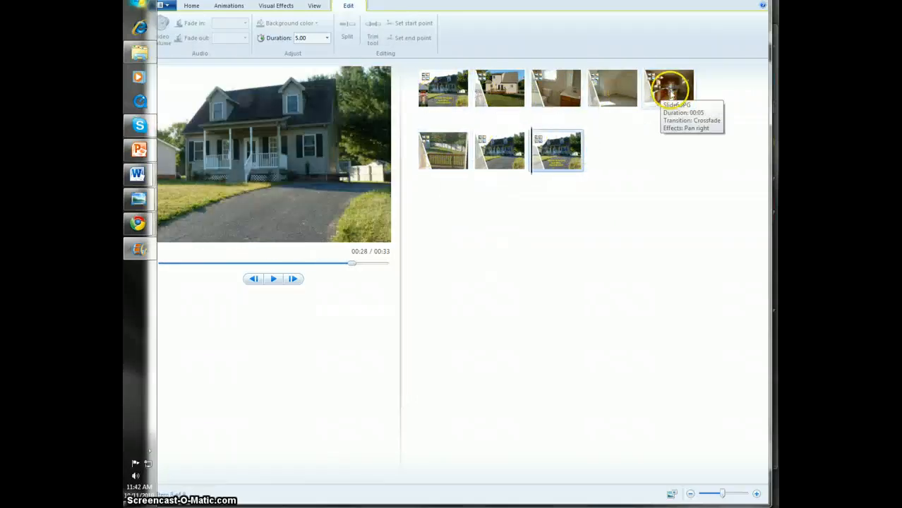
Set the display duration of the last photo to 8.00 seconds
{"action": "left_click", "coordinate": [327, 39]}
{"action": "left_click", "coordinate": [449, 97]}
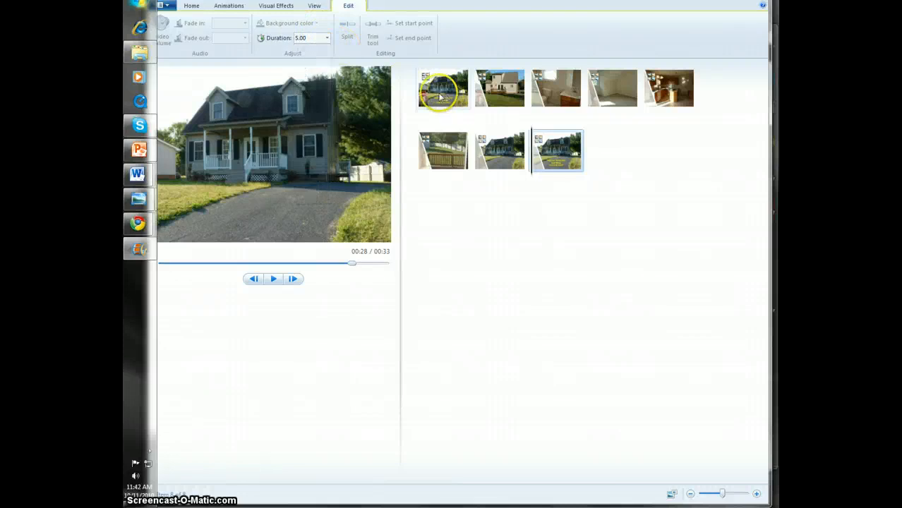
{"action": "left_click", "coordinate": [327, 39]}
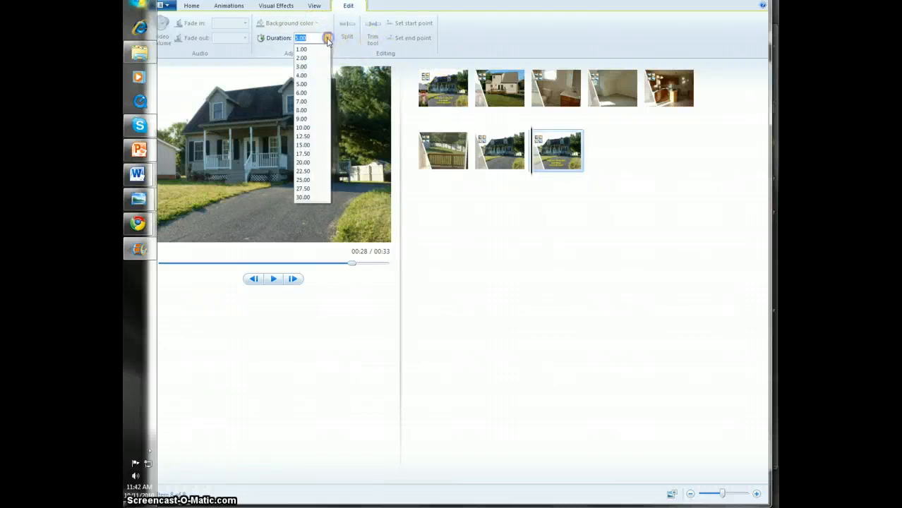
{"action": "left_click", "coordinate": [311, 110]}
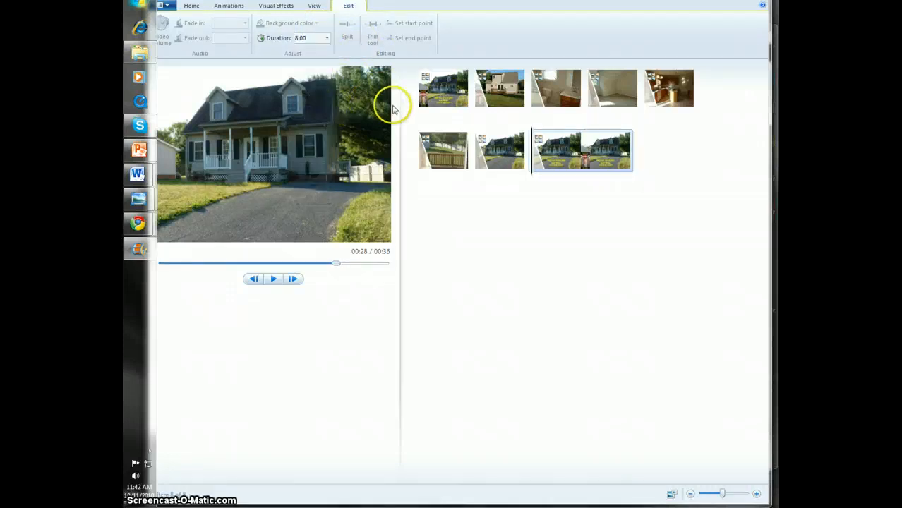
Set the display duration of the first photo to 8.00 seconds
{"action": "left_click", "coordinate": [437, 88]}
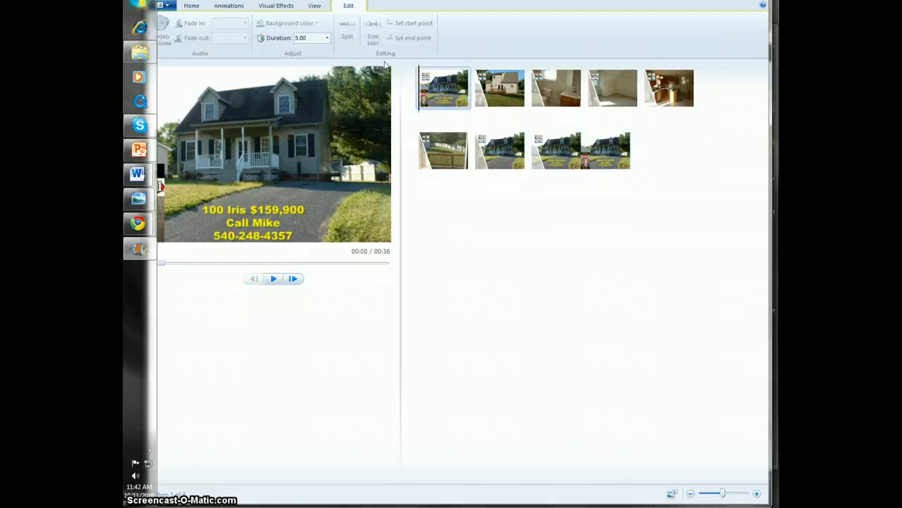
{"action": "left_click", "coordinate": [327, 39]}
{"action": "left_click", "coordinate": [305, 111]}
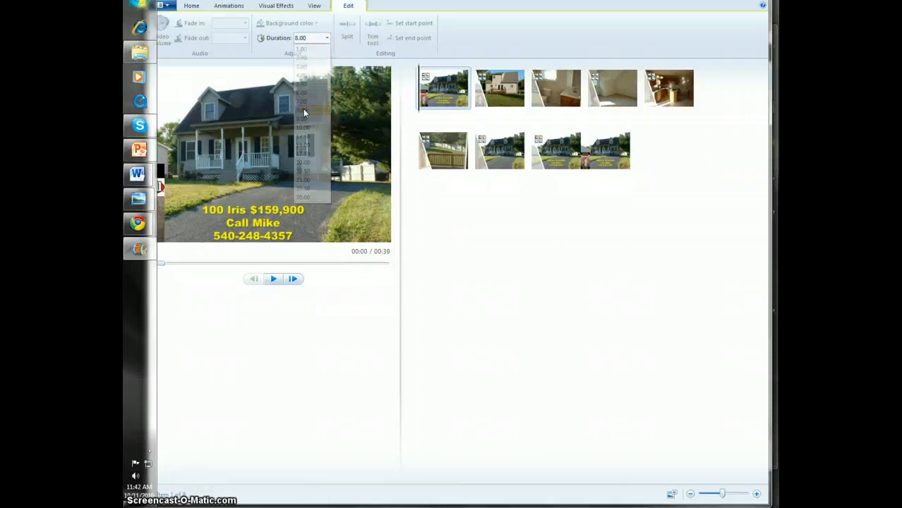
Play the whole slideshow from the first photo to the last to check its timing and effects
{"action": "left_click", "coordinate": [499, 88]}
{"action": "left_click", "coordinate": [460, 95]}
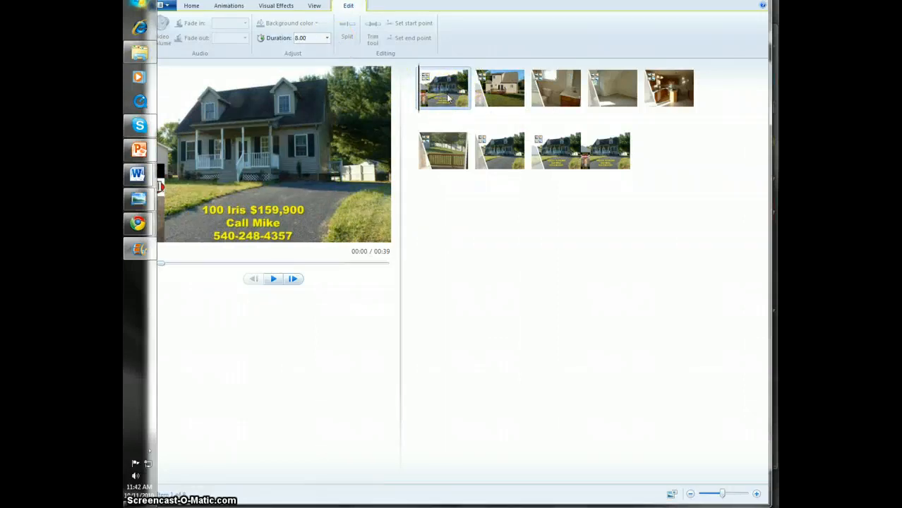
{"action": "left_click", "coordinate": [273, 279]}
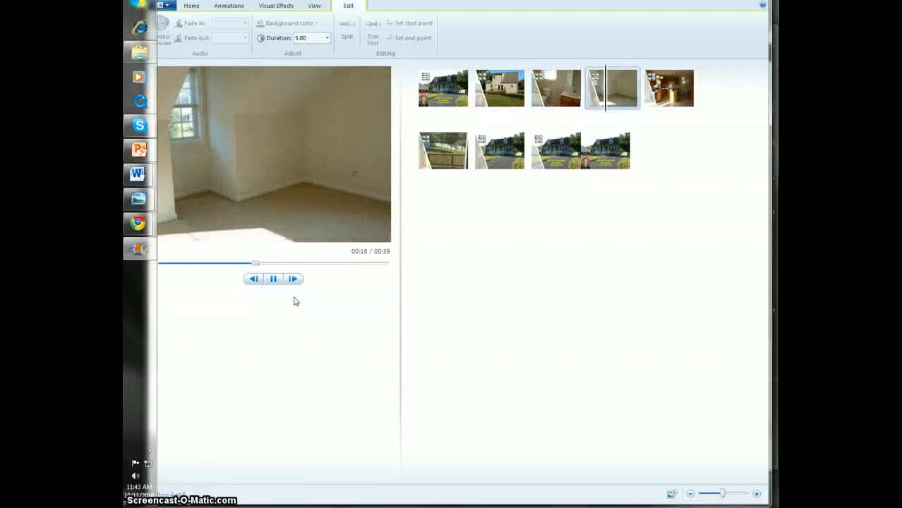
{"action": "left_click", "coordinate": [296, 302]}
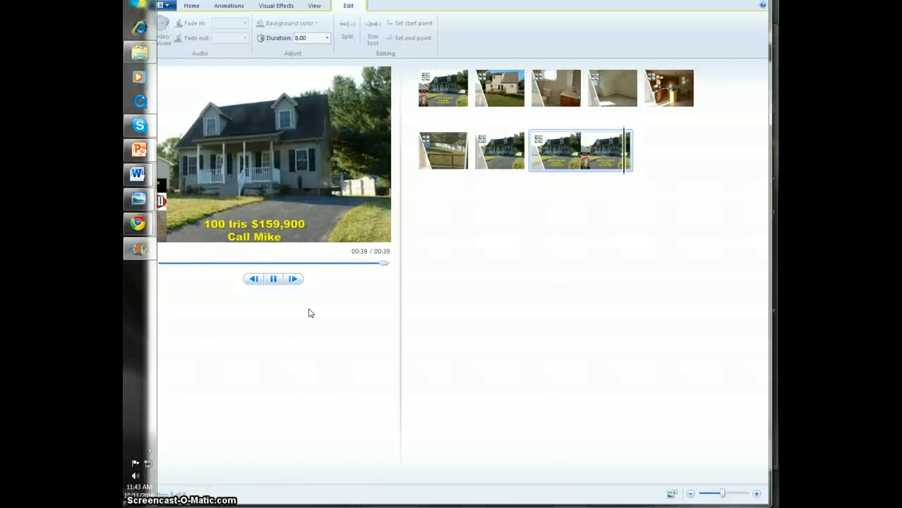
{"action": "left_click", "coordinate": [264, 141]}
Add a title slide and move it to the start of the slideshow, ahead of the first house photo
{"action": "left_click", "coordinate": [191, 6]}
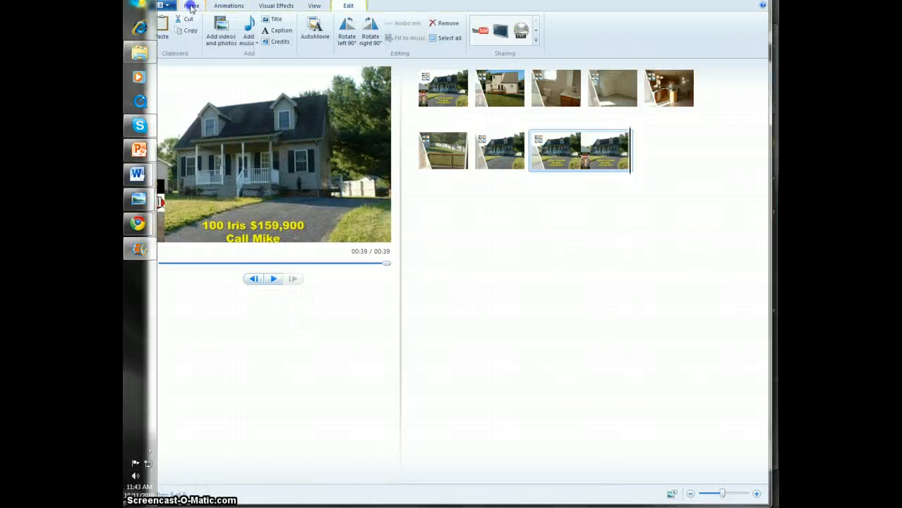
{"action": "left_click", "coordinate": [275, 19]}
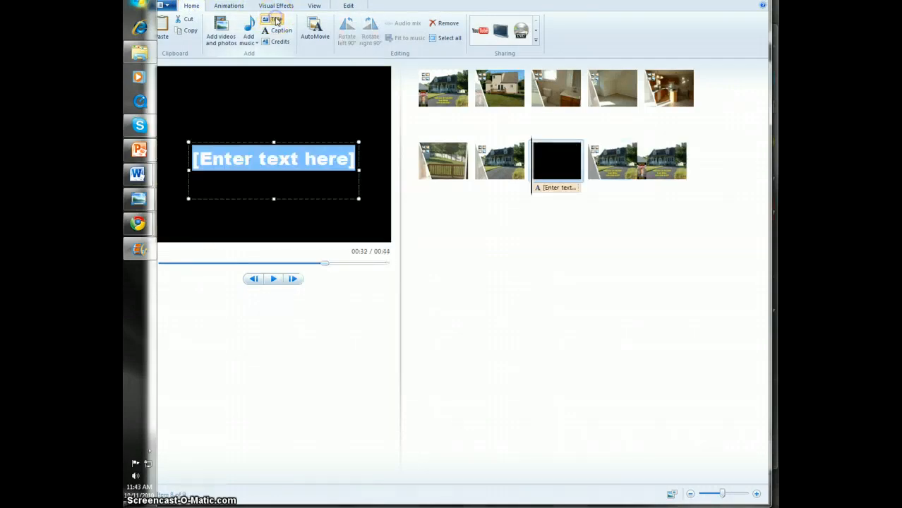
{"action": "left_click_drag", "start_coordinate": [547, 166], "coordinate": [433, 101]}
{"action": "left_click_drag", "start_coordinate": [545, 162], "coordinate": [432, 113]}
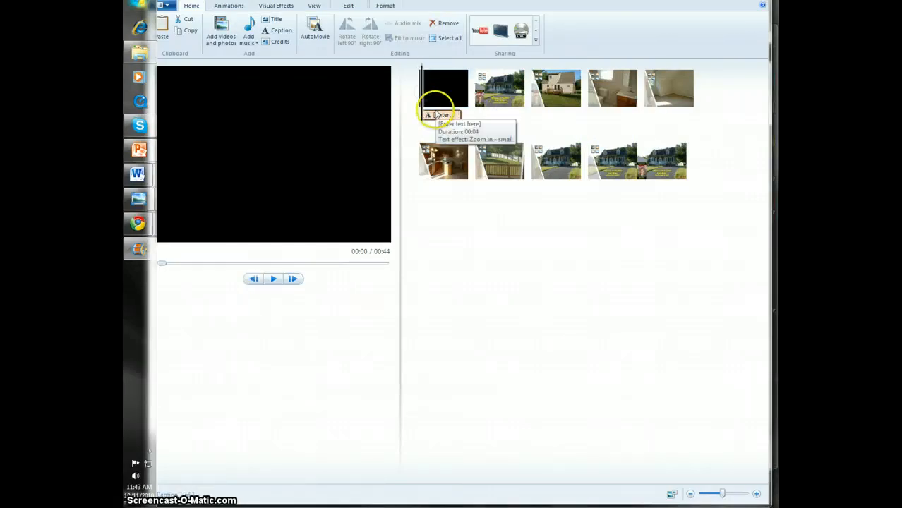
Replace the title slide's placeholder text with the property's street address, city and state
{"action": "left_click", "coordinate": [436, 115]}
{"action": "left_click", "coordinate": [251, 187]}
{"action": "left_click_drag", "start_coordinate": [195, 155], "coordinate": [356, 178]}
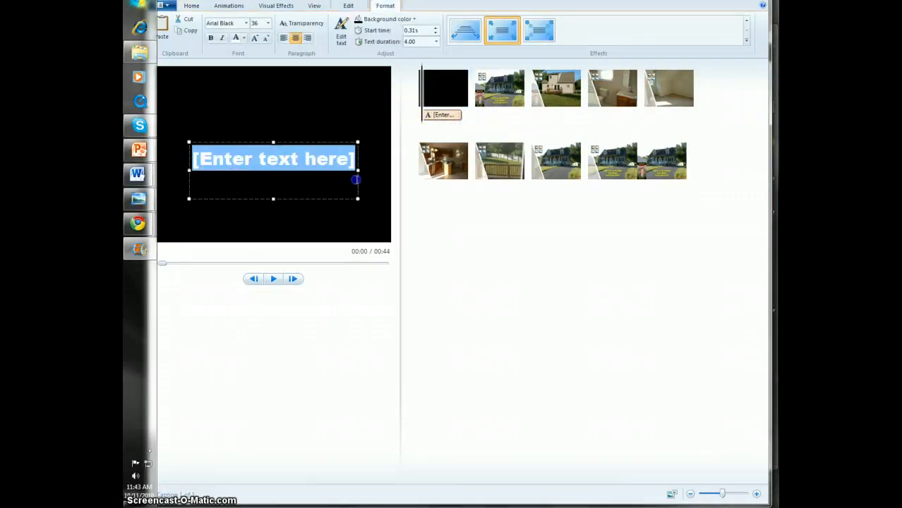
{"action": "key", "text": "Delete"}
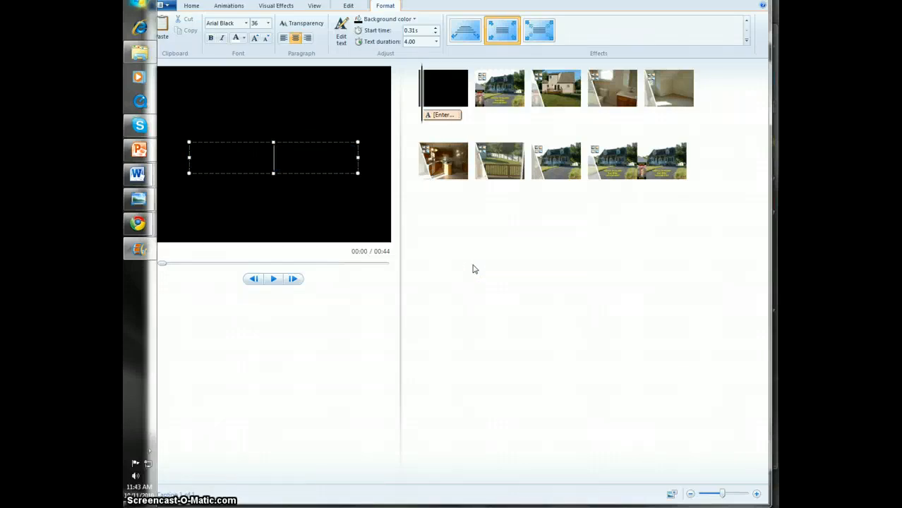
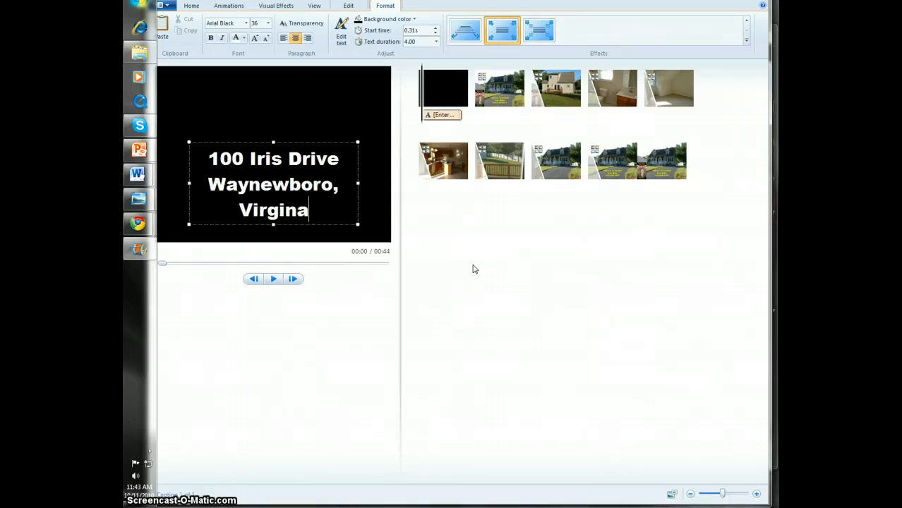
Apply a nested-rectangle transition to the house photo following the title and play the opening from the title slide
{"action": "left_click", "coordinate": [497, 90]}
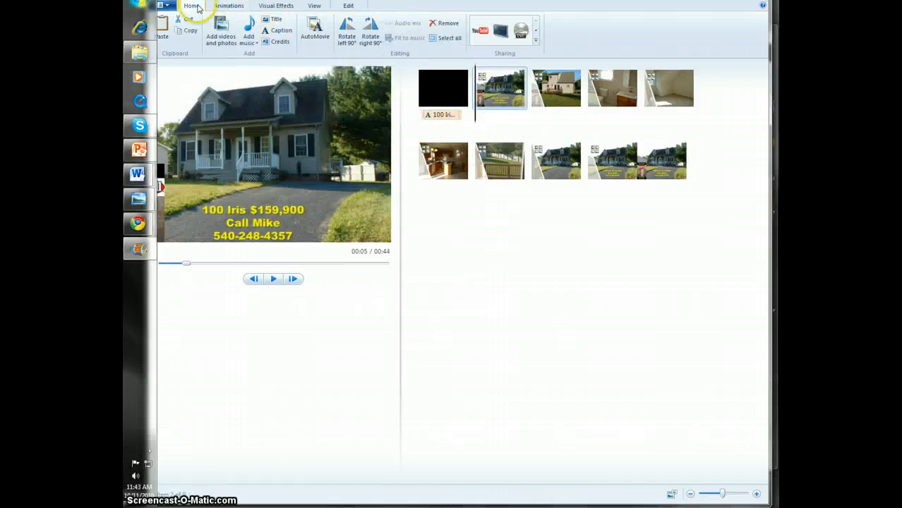
{"action": "left_click", "coordinate": [223, 7]}
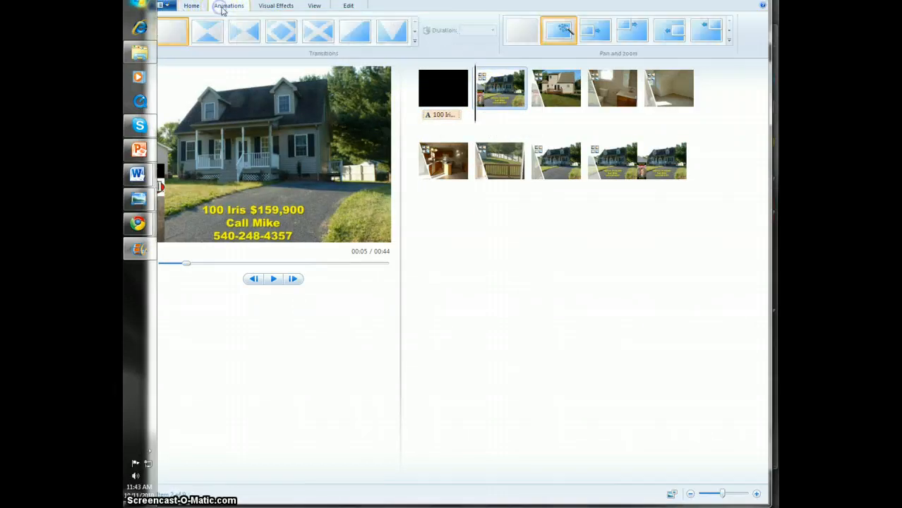
{"action": "left_click", "coordinate": [414, 32]}
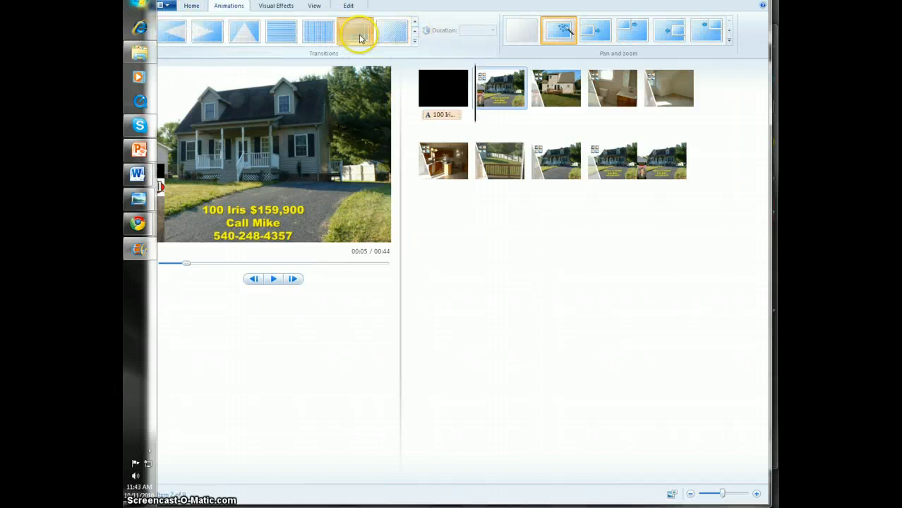
{"action": "left_click", "coordinate": [360, 36]}
{"action": "left_click", "coordinate": [447, 85]}
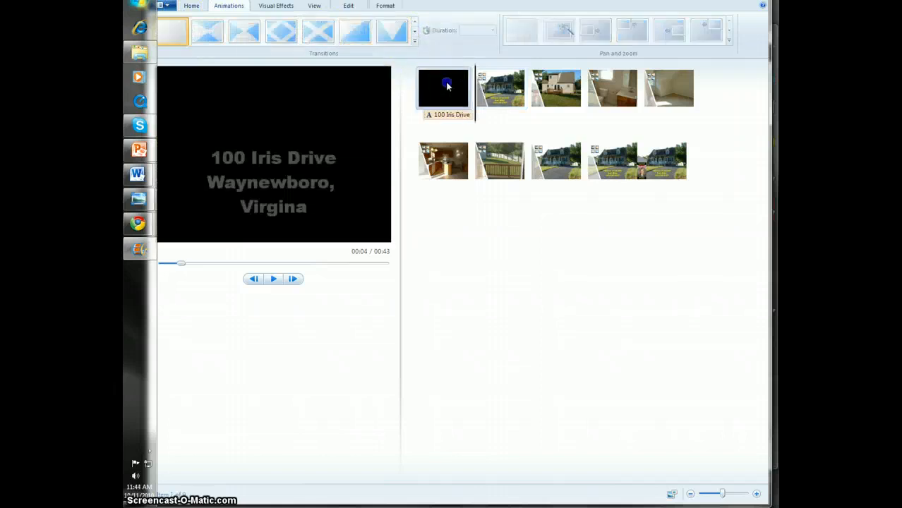
{"action": "left_click", "coordinate": [273, 278]}
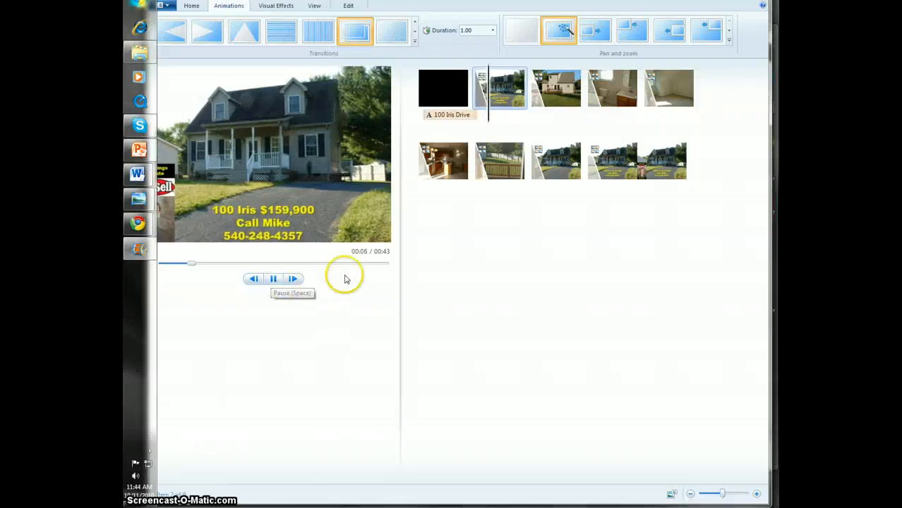
Add a caption to the last photo and move it up onto the house's roof, clear of the yellow text
{"action": "left_click", "coordinate": [677, 162]}
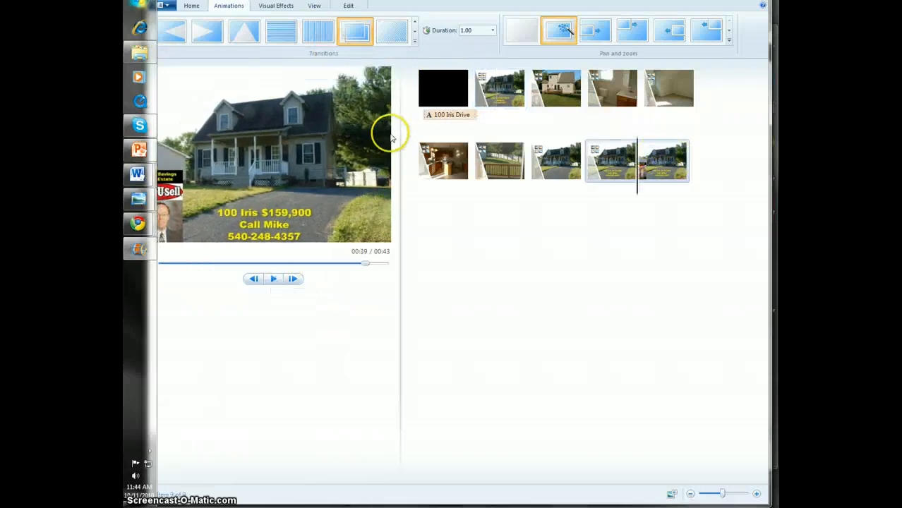
{"action": "left_click", "coordinate": [614, 164]}
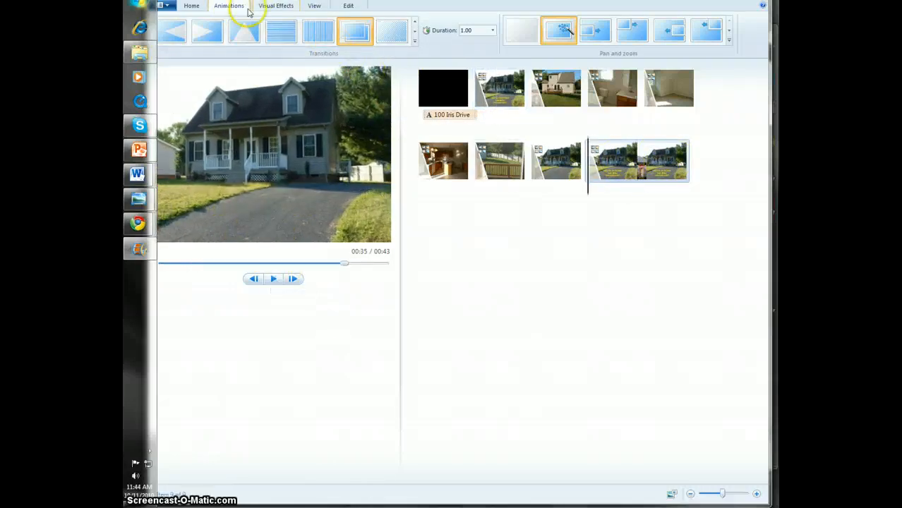
{"action": "left_click", "coordinate": [192, 5]}
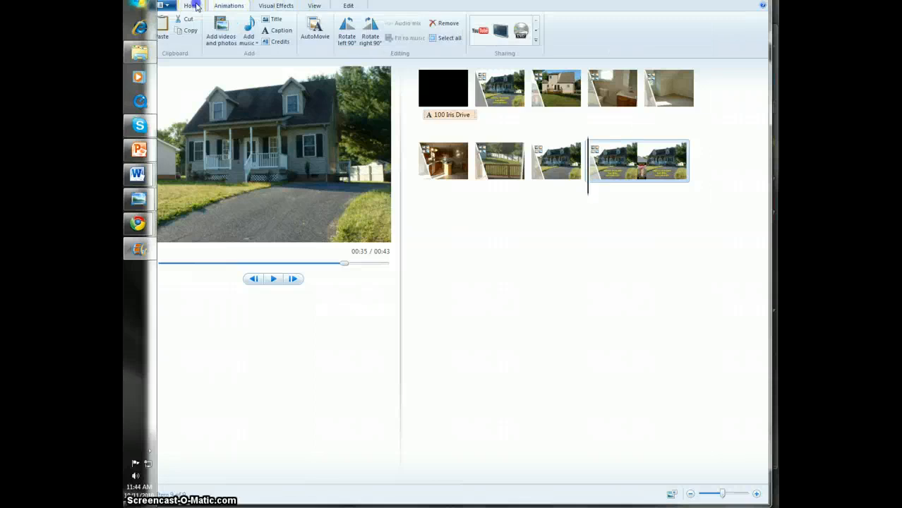
{"action": "left_click", "coordinate": [281, 31]}
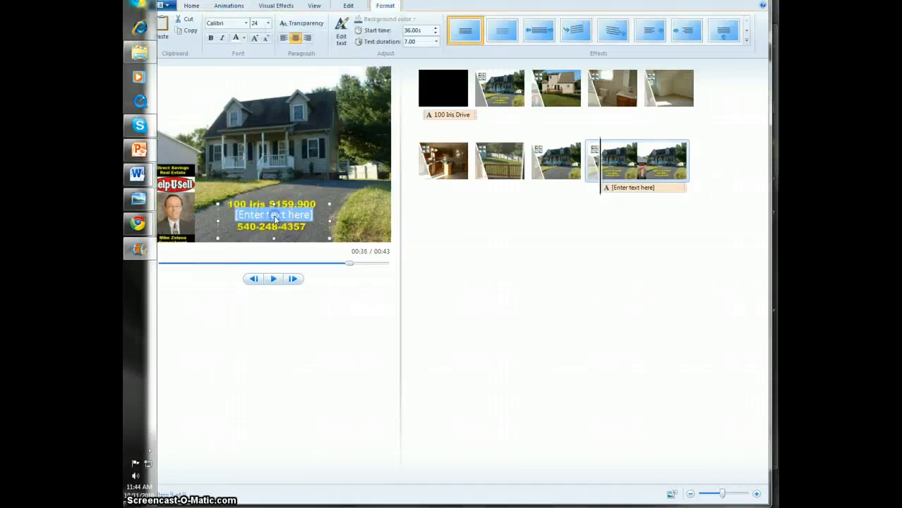
{"action": "left_click_drag", "start_coordinate": [248, 204], "coordinate": [246, 96]}
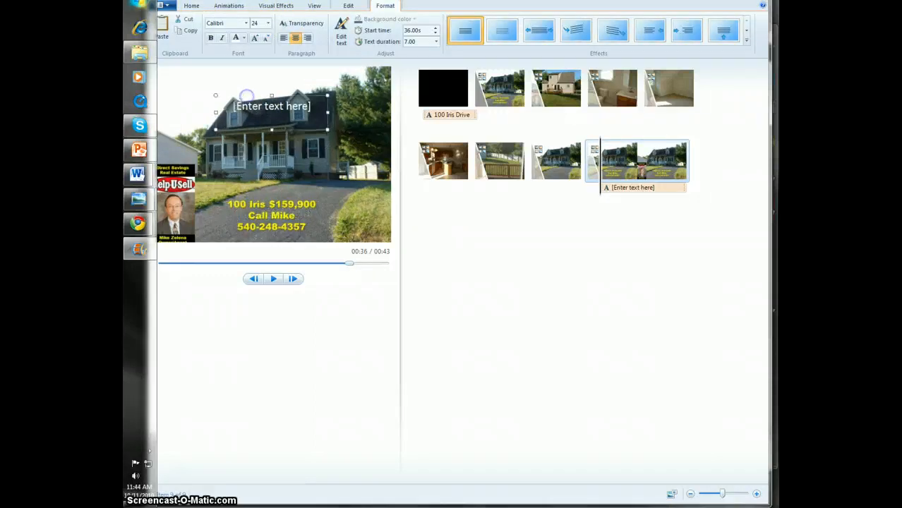
Replace the caption's placeholder text with "Call now for your personal appointment!" followed by the agent's phone number
{"action": "left_click", "coordinate": [227, 113]}
{"action": "key", "text": "BackSpace"}
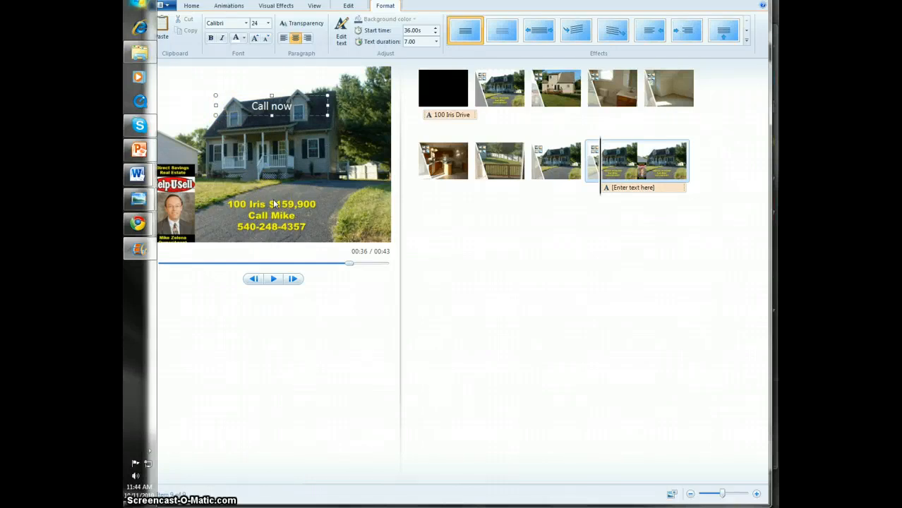
{"action": "type", "text": "Call now for your perso"}
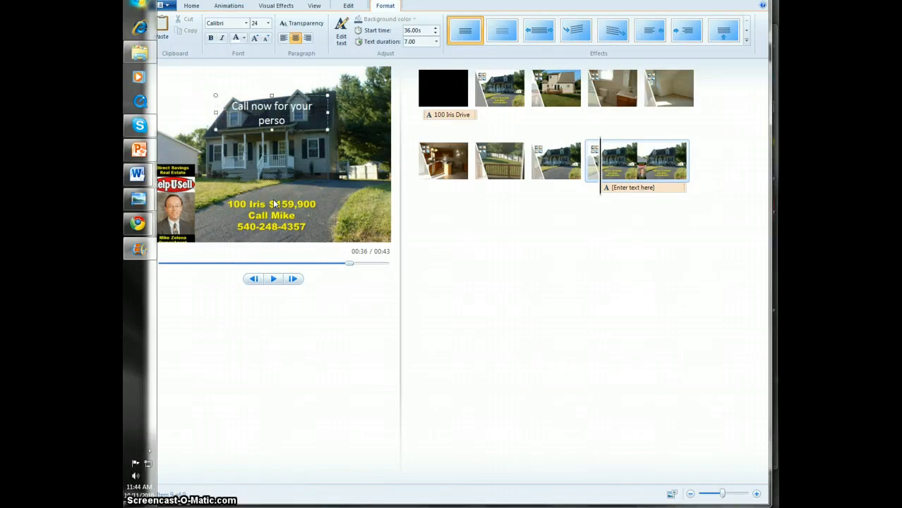
{"action": "type", "text": "nal appoi"}
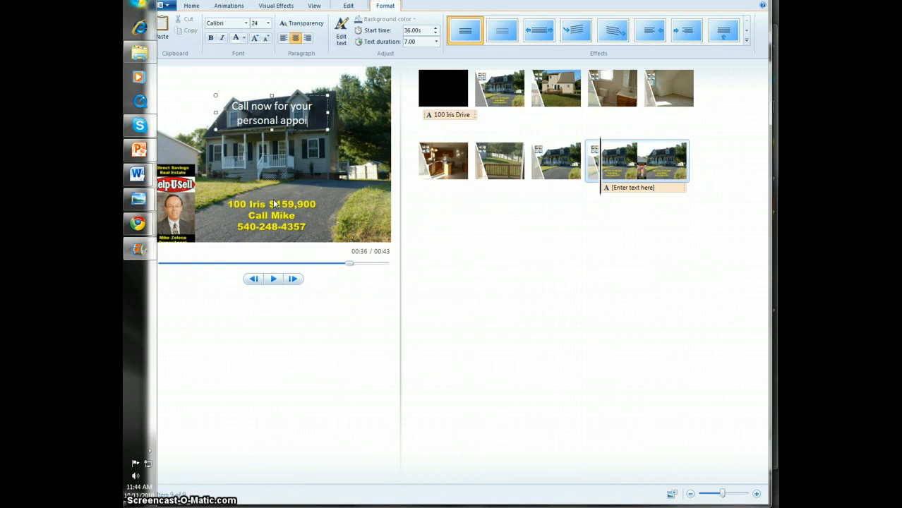
{"action": "type", "text": "ntment!"}
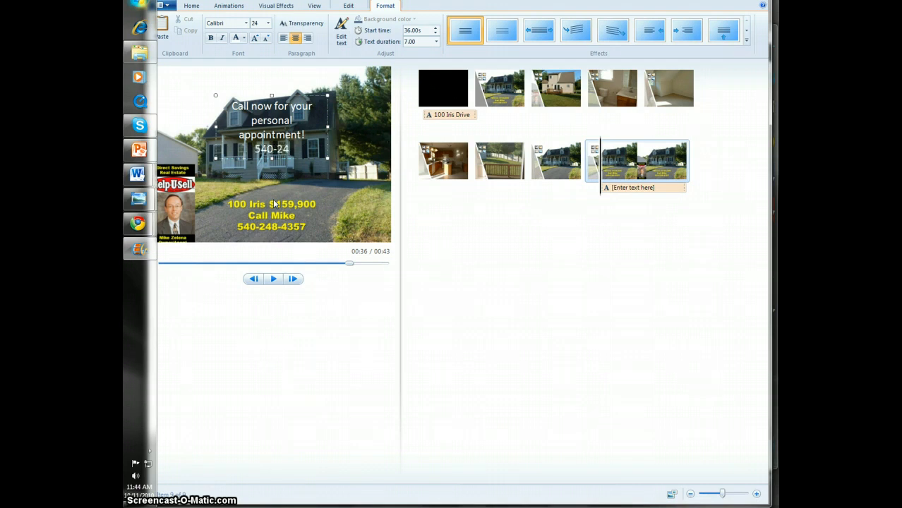
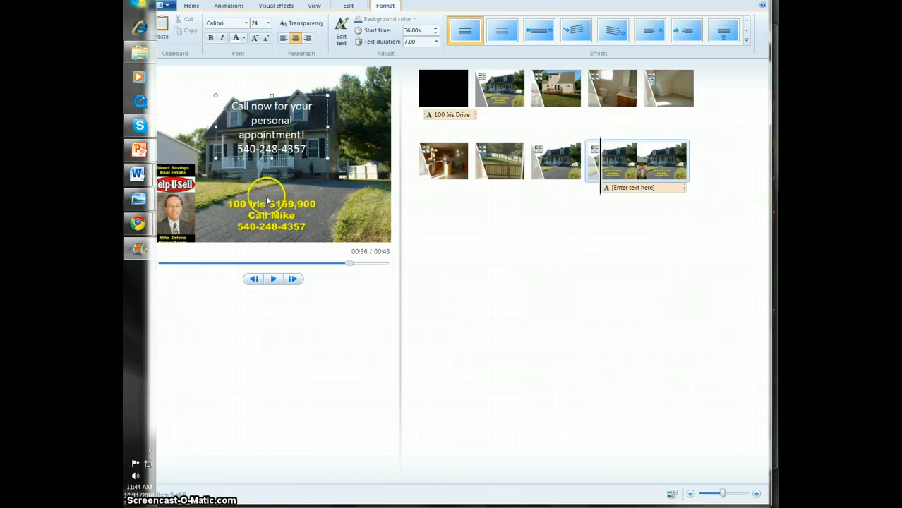
Widen the caption box across the full photo and move it up to the photo's upper edge
{"action": "left_click_drag", "start_coordinate": [215, 95], "coordinate": [149, 73]}
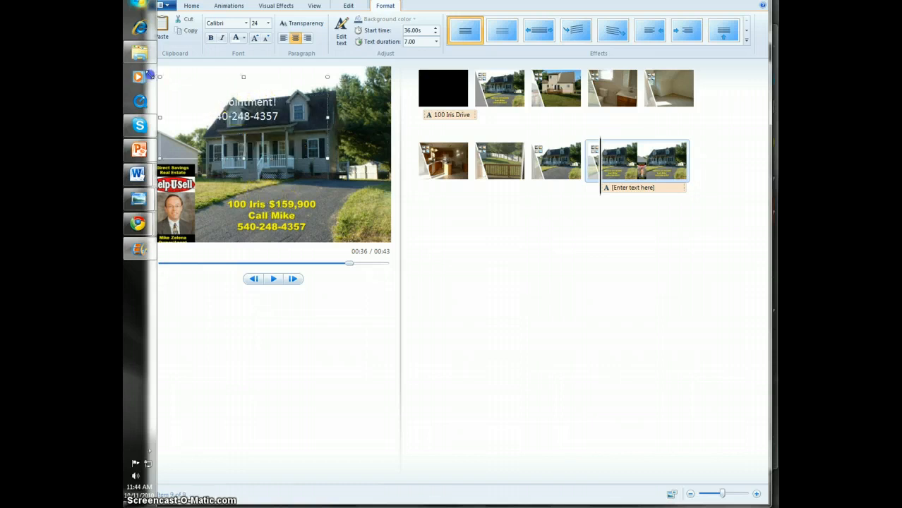
{"action": "left_click_drag", "start_coordinate": [228, 74], "coordinate": [228, 68]}
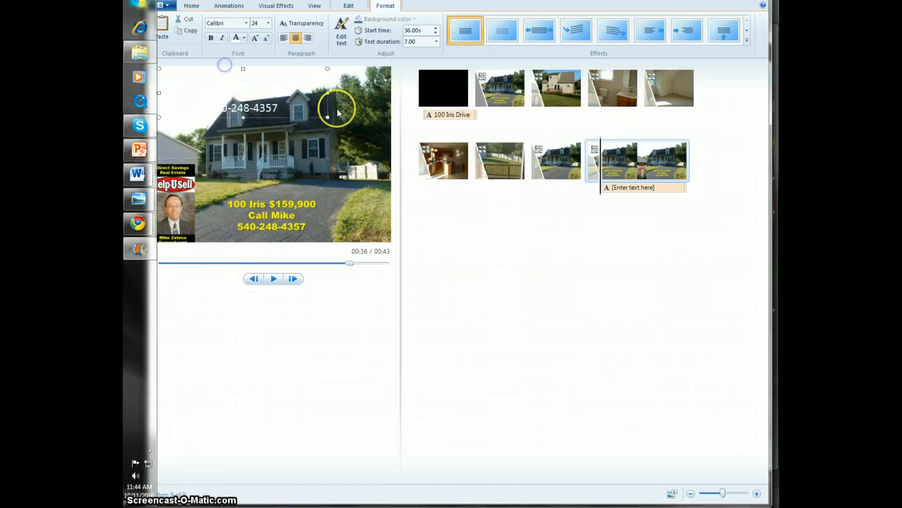
{"action": "left_click_drag", "start_coordinate": [328, 93], "coordinate": [411, 98]}
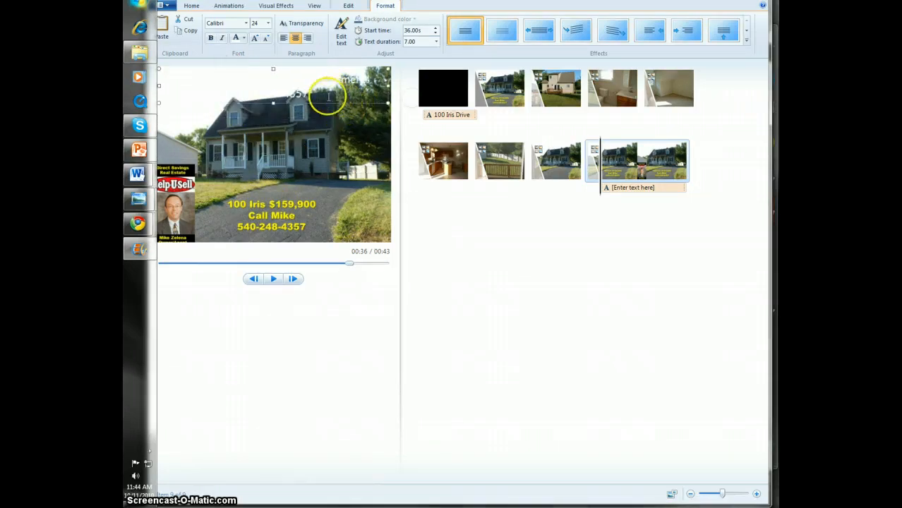
Change the font color of the whole caption on the last photo to red
{"action": "left_click_drag", "start_coordinate": [329, 97], "coordinate": [172, 67]}
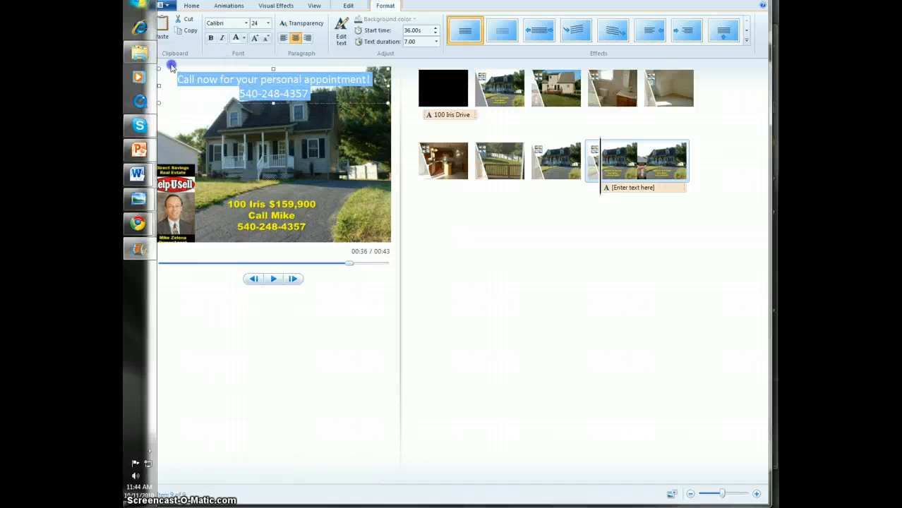
{"action": "left_click", "coordinate": [244, 39]}
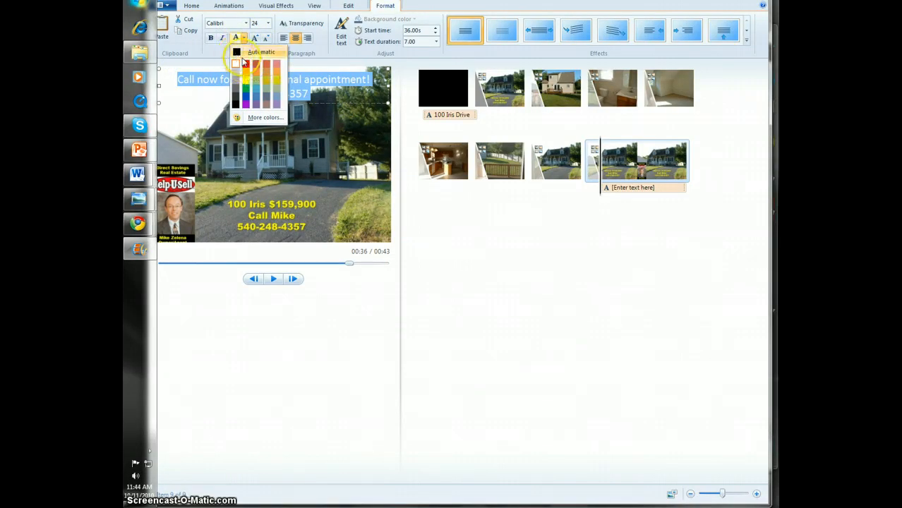
{"action": "left_click", "coordinate": [245, 66]}
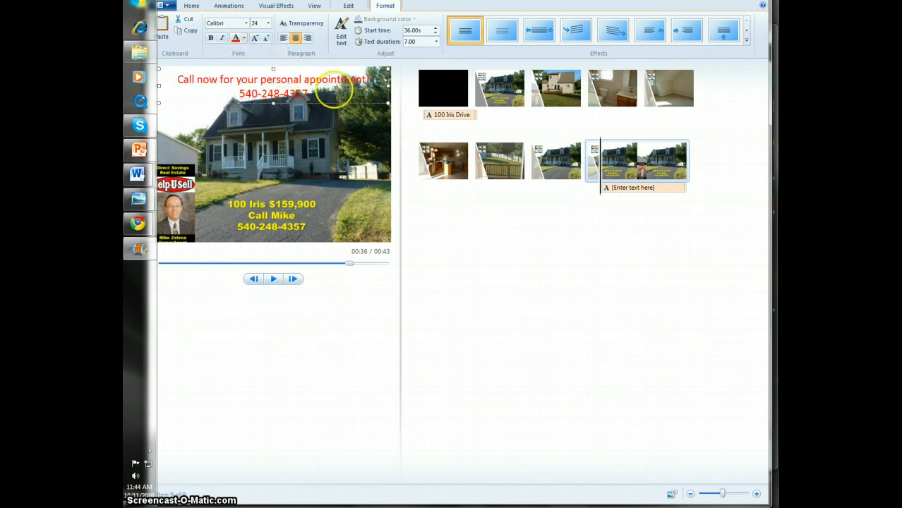
Set the whole caption on the last photo to the Aharoni font at size 26
{"action": "key", "text": "ctrl+a"}
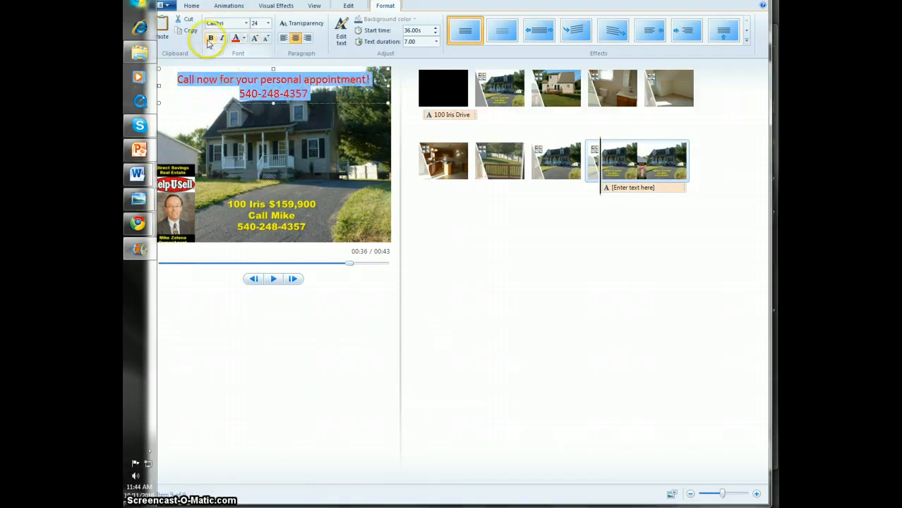
{"action": "left_click", "coordinate": [245, 24]}
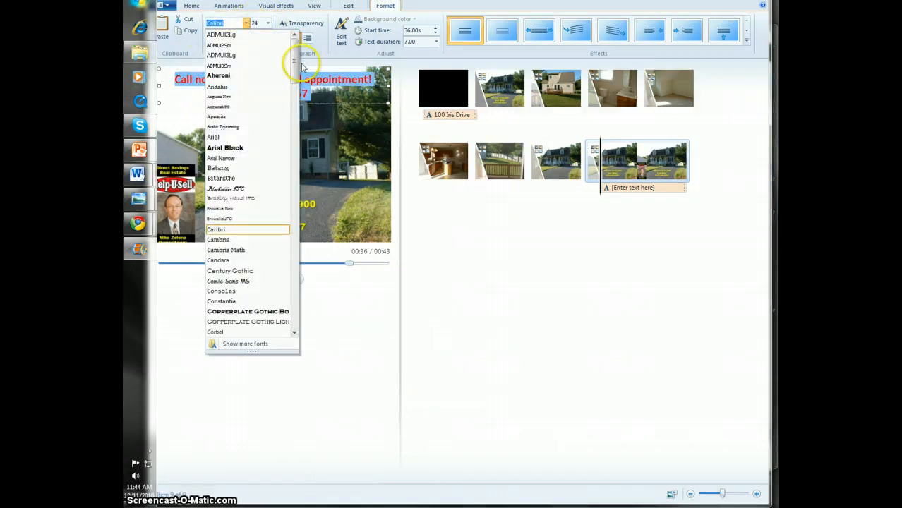
{"action": "left_click", "coordinate": [271, 76]}
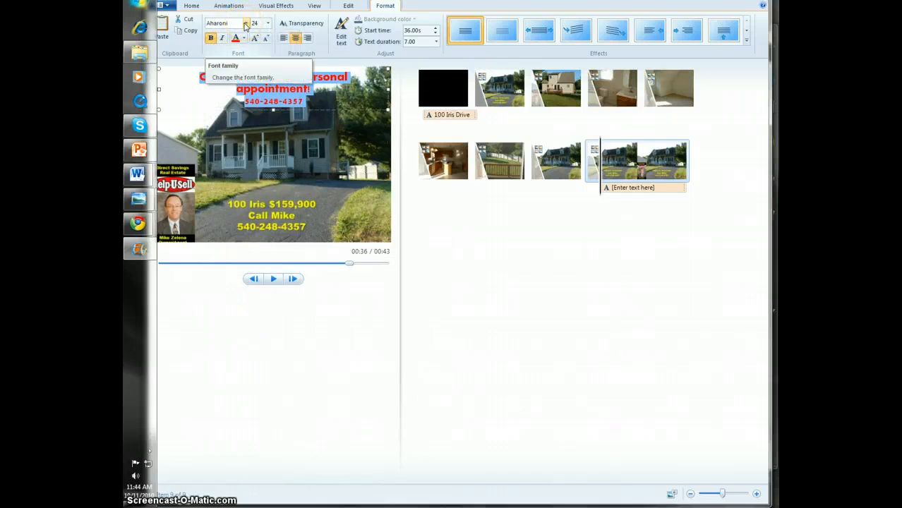
{"action": "left_click", "coordinate": [267, 23]}
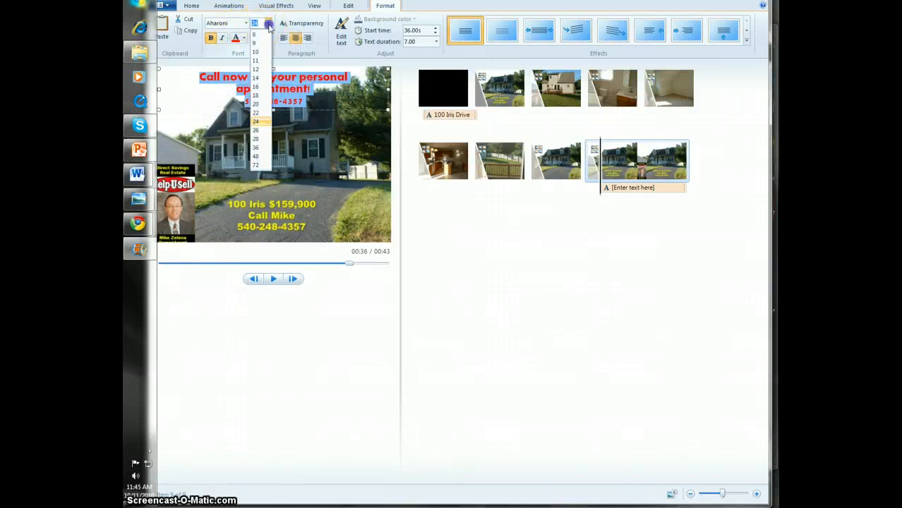
{"action": "left_click", "coordinate": [258, 130]}
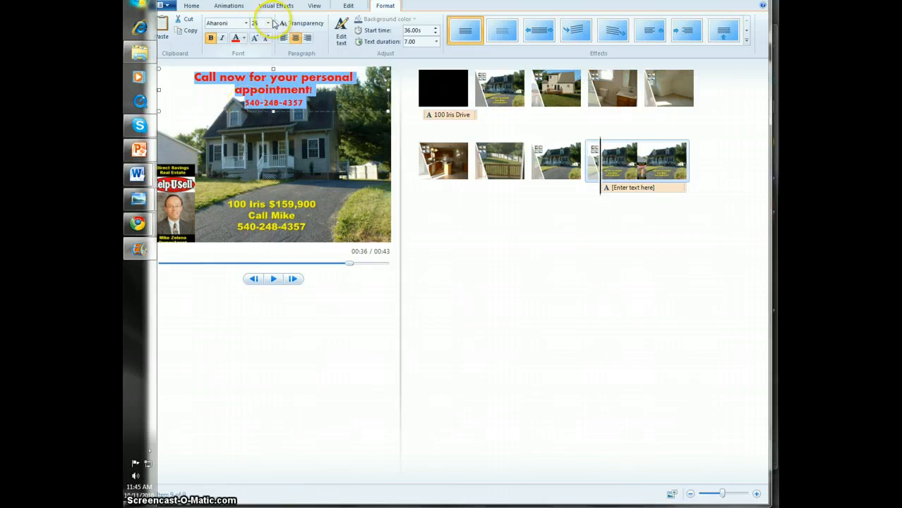
{"action": "left_click", "coordinate": [267, 23]}
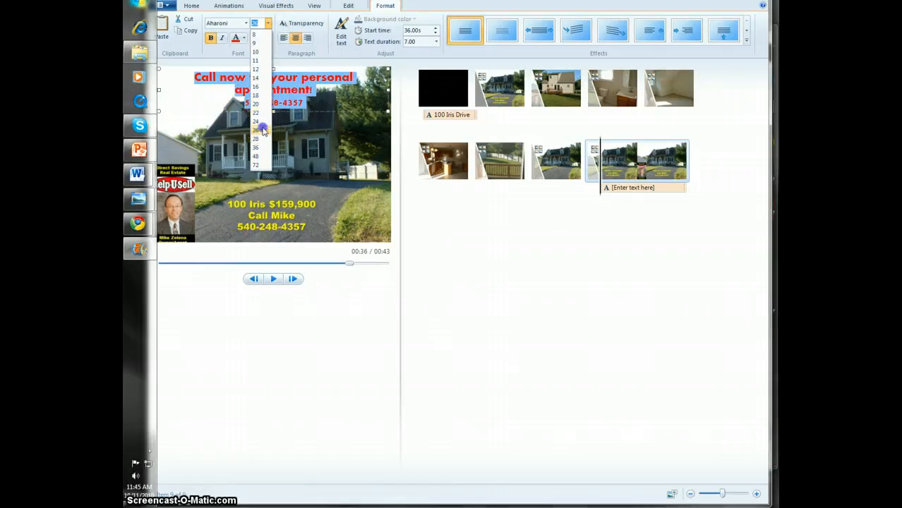
{"action": "left_click", "coordinate": [263, 130]}
Move the caption's phone number from below the sentence to its own line above "Call now for your personal appointment!"
{"action": "left_click", "coordinate": [223, 86]}
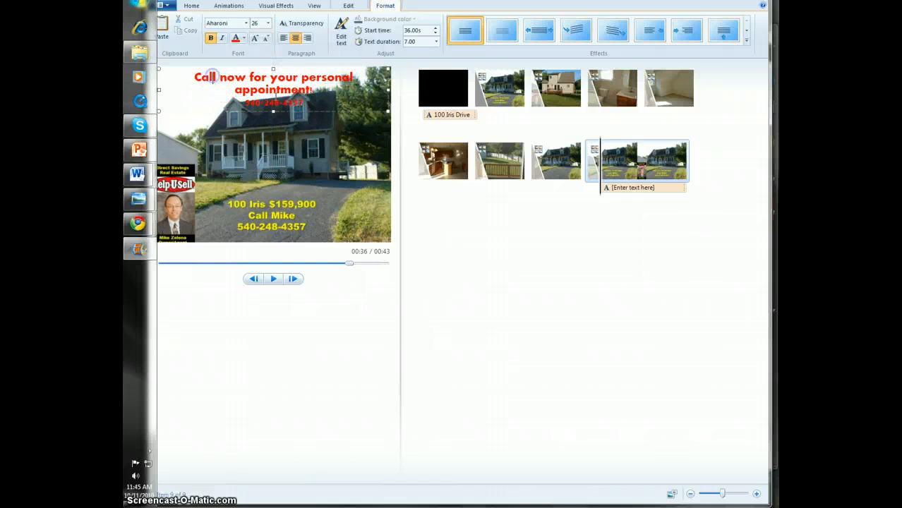
{"action": "left_click", "coordinate": [293, 101]}
{"action": "left_click_drag", "start_coordinate": [298, 104], "coordinate": [235, 106]}
{"action": "key", "text": "ctrl+c"}
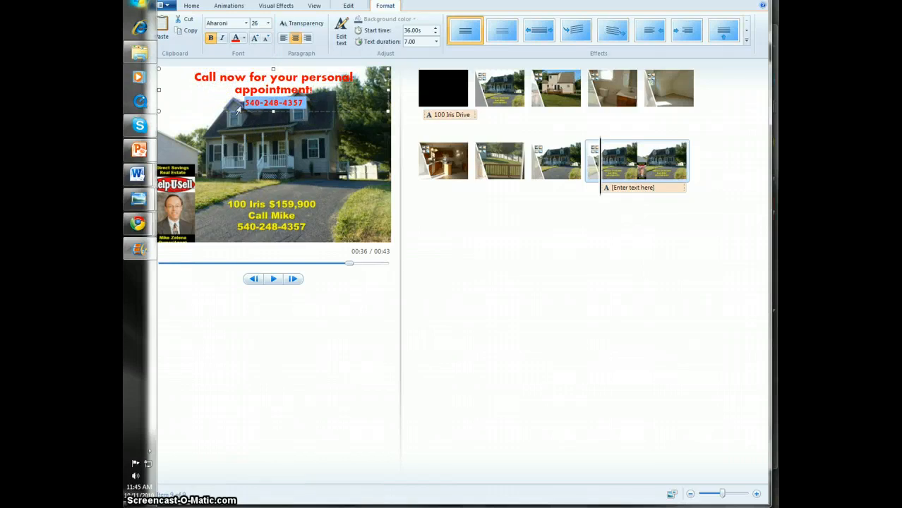
{"action": "key", "text": "Delete"}
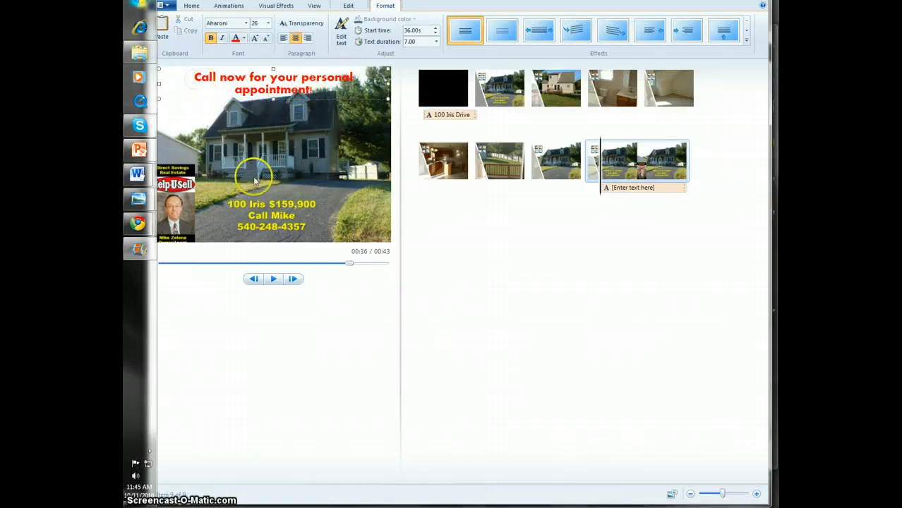
{"action": "key", "text": "Return"}
{"action": "key", "text": "ctrl+v"}
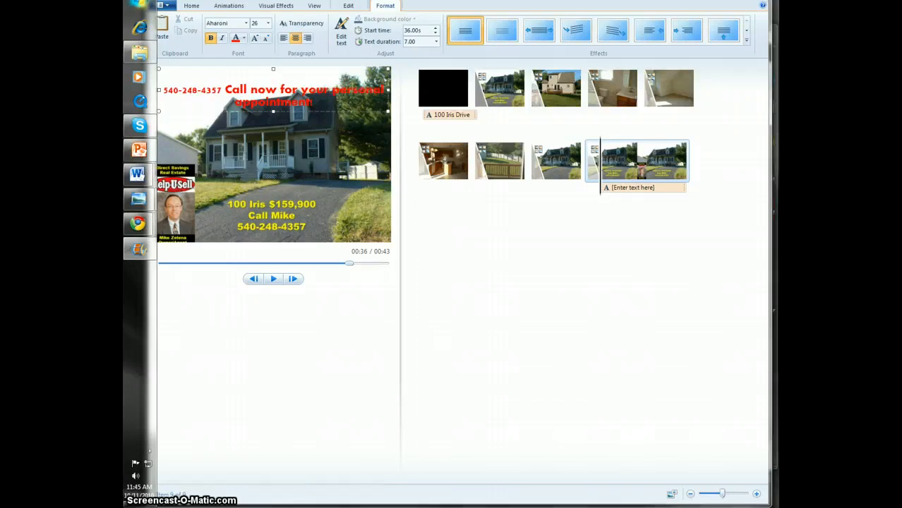
{"action": "key", "text": "Return"}
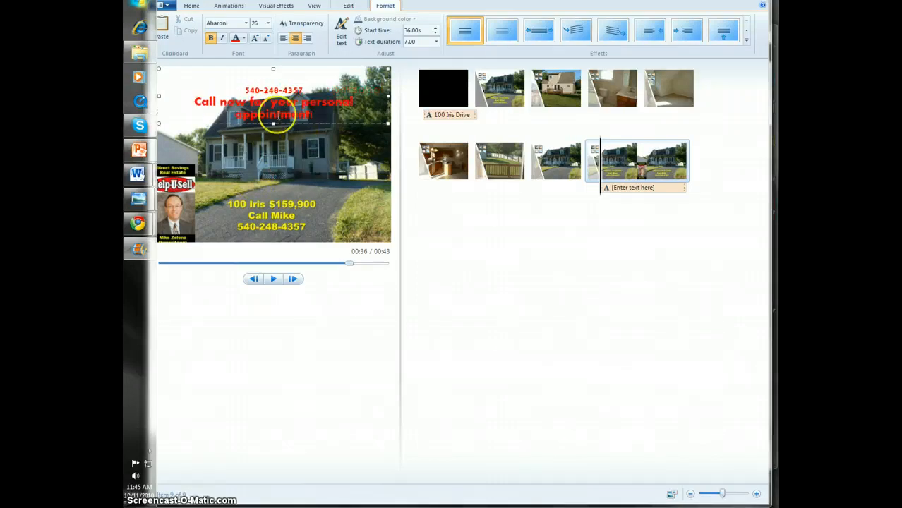
Remove the blank line above the caption's phone number and delete the word "personal" from the sentence
{"action": "mouse_move", "coordinate": [272, 123]}
{"action": "left_mouse_down"}
{"action": "mouse_move", "coordinate": [270, 108]}
{"action": "mouse_move", "coordinate": [271, 123]}
{"action": "left_mouse_up"}
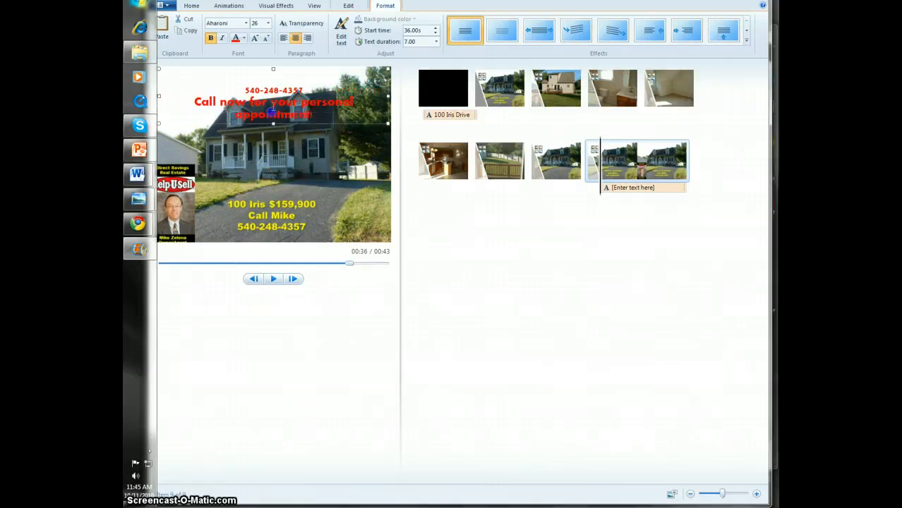
{"action": "left_click", "coordinate": [272, 69]}
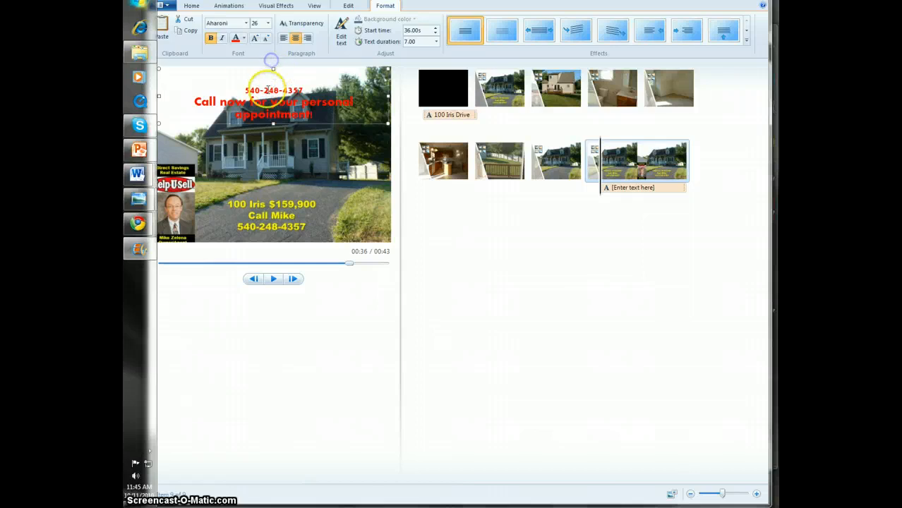
{"action": "left_click", "coordinate": [245, 89]}
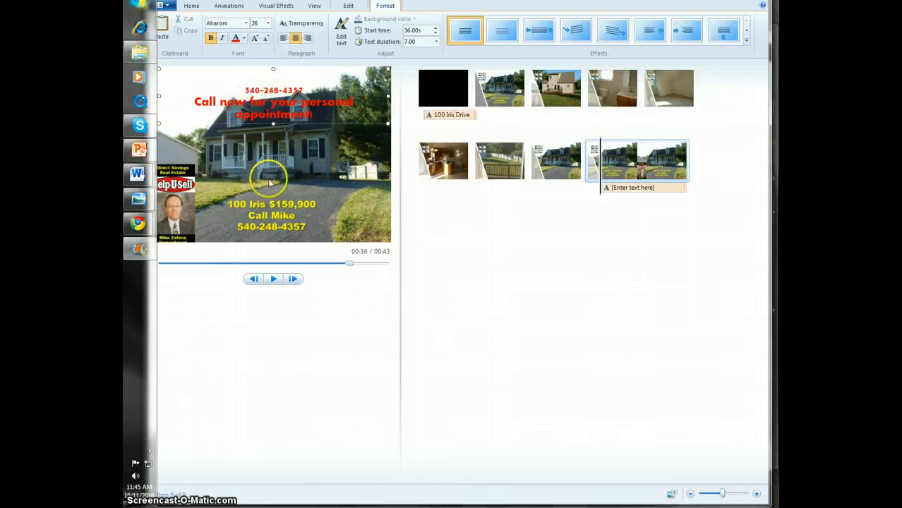
{"action": "key", "text": "BackSpace"}
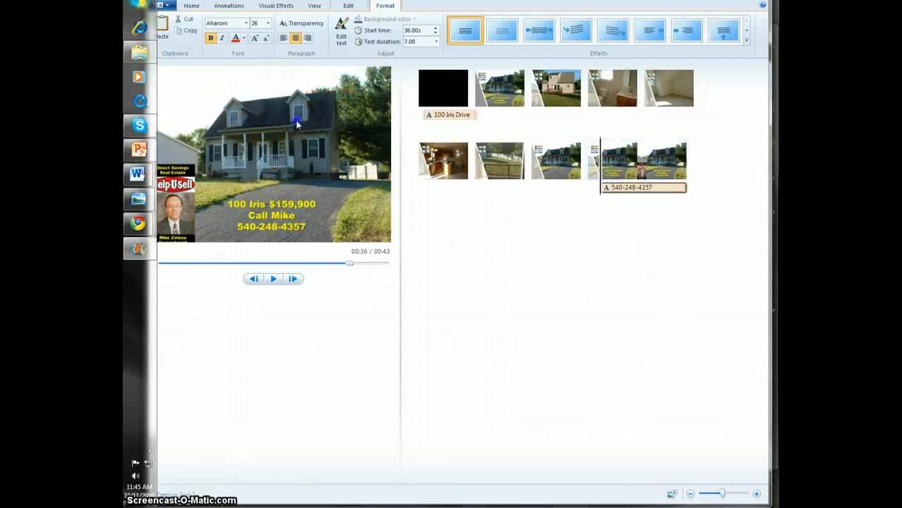
{"action": "left_click_drag", "start_coordinate": [302, 91], "coordinate": [311, 97]}
{"action": "key", "text": "Delete"}
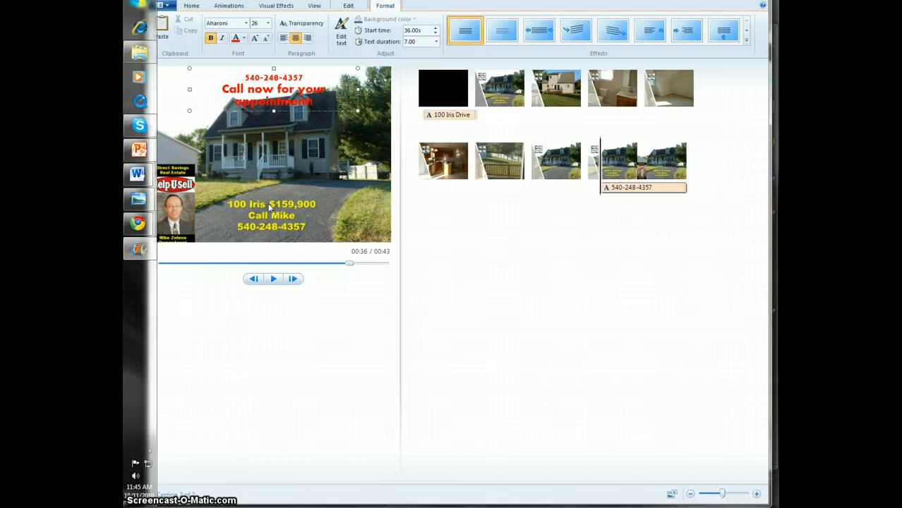
{"action": "key", "text": "Delete"}
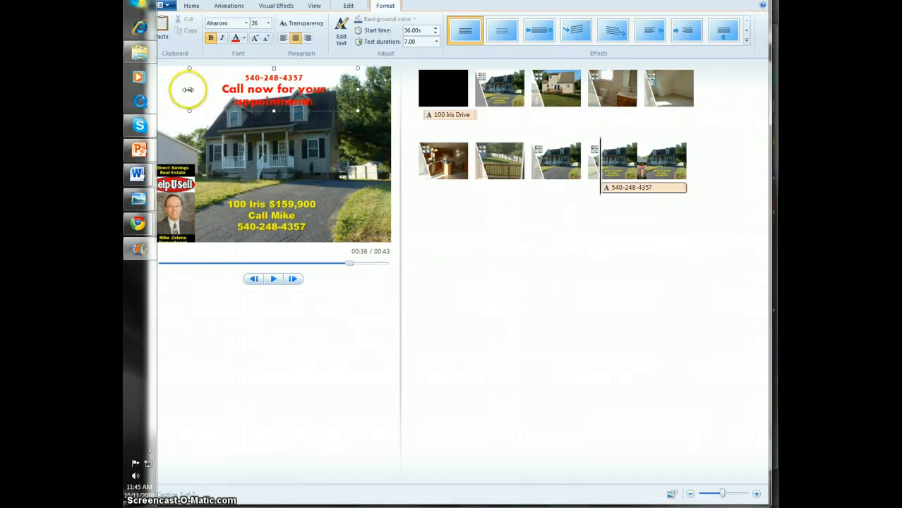
Widen the caption box on both sides so it spans the full width of the photo
{"action": "left_click_drag", "start_coordinate": [190, 89], "coordinate": [139, 92]}
{"action": "left_click_drag", "start_coordinate": [357, 82], "coordinate": [394, 86]}
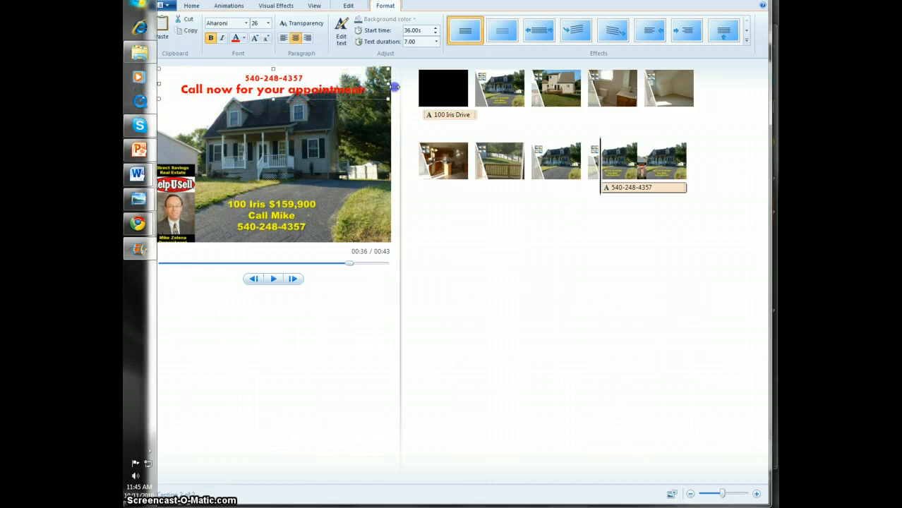
{"action": "left_click", "coordinate": [276, 67]}
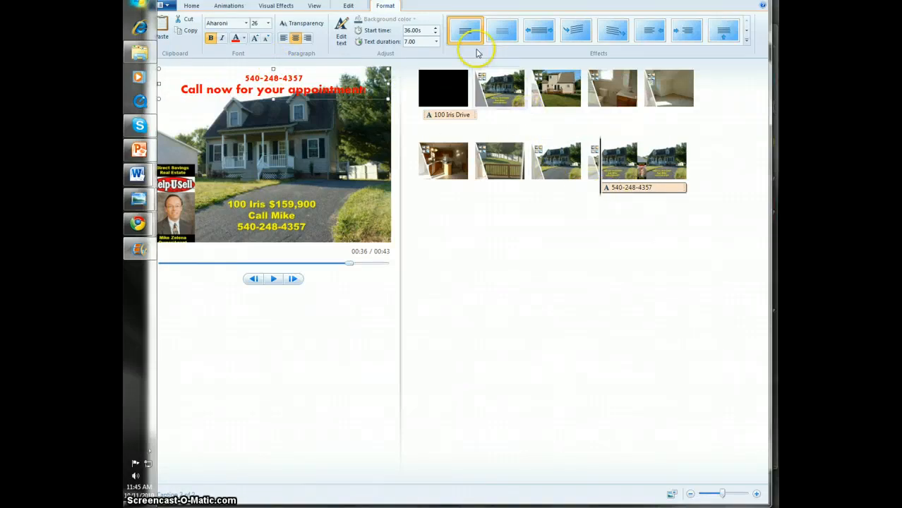
Apply the outward stretch effect to the closing caption, set its text duration to 9.00 seconds and play it back
{"action": "left_click", "coordinate": [535, 34]}
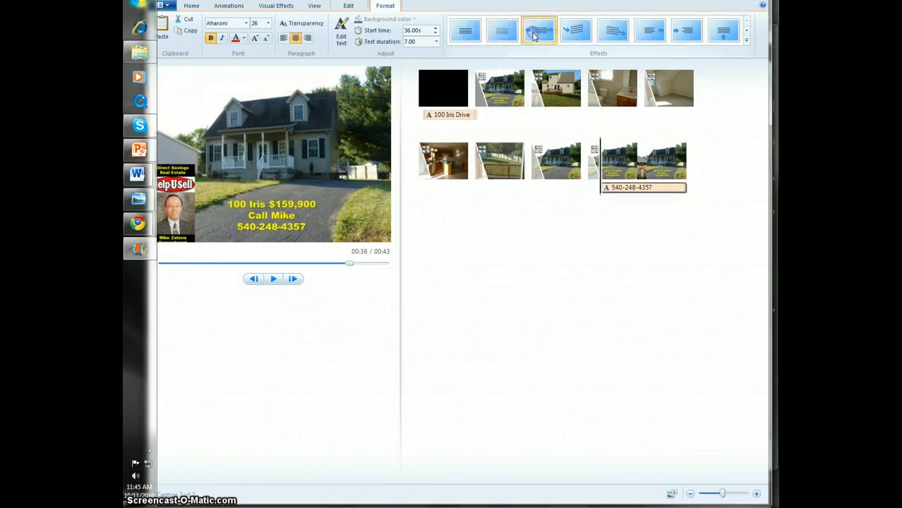
{"action": "left_click", "coordinate": [275, 279]}
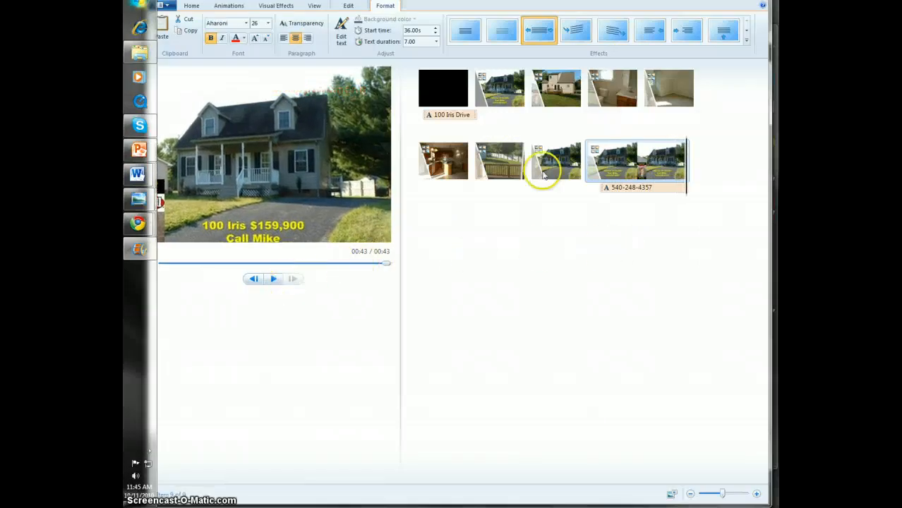
{"action": "left_click", "coordinate": [635, 185]}
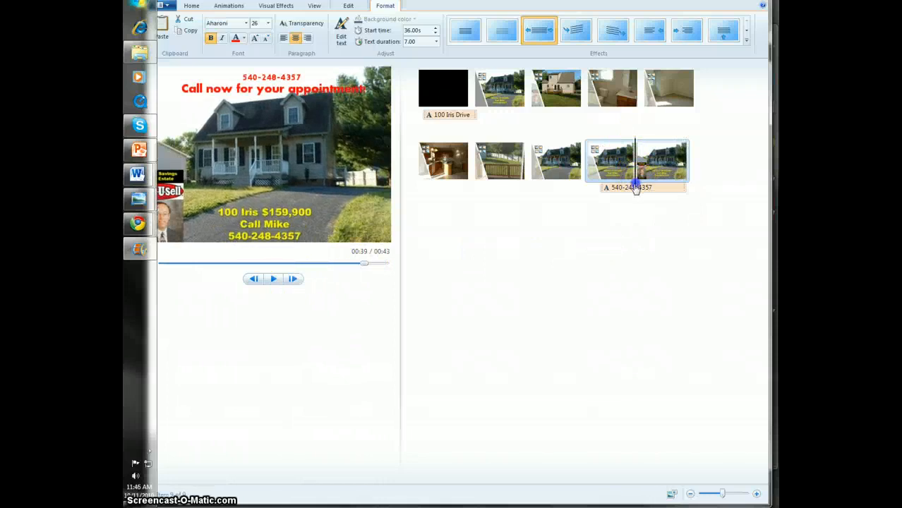
{"action": "left_click", "coordinate": [435, 42]}
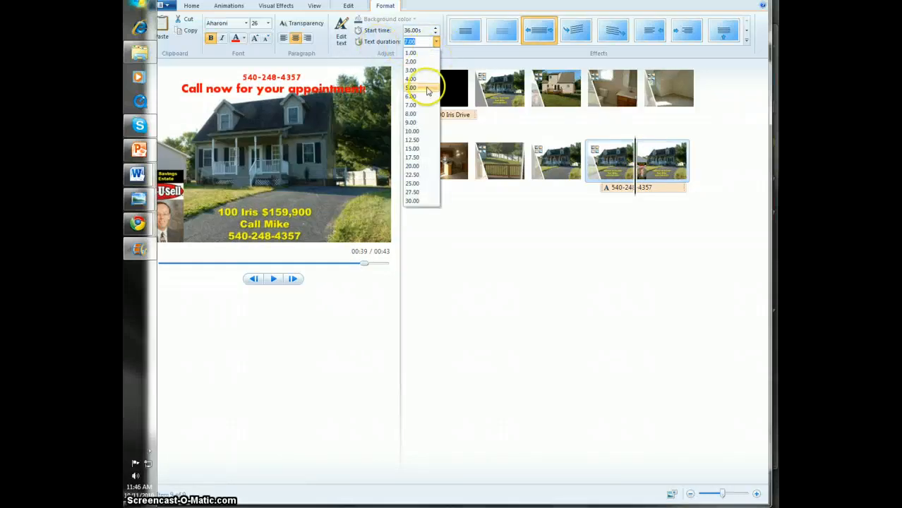
{"action": "left_click", "coordinate": [412, 122]}
{"action": "left_click", "coordinate": [275, 279]}
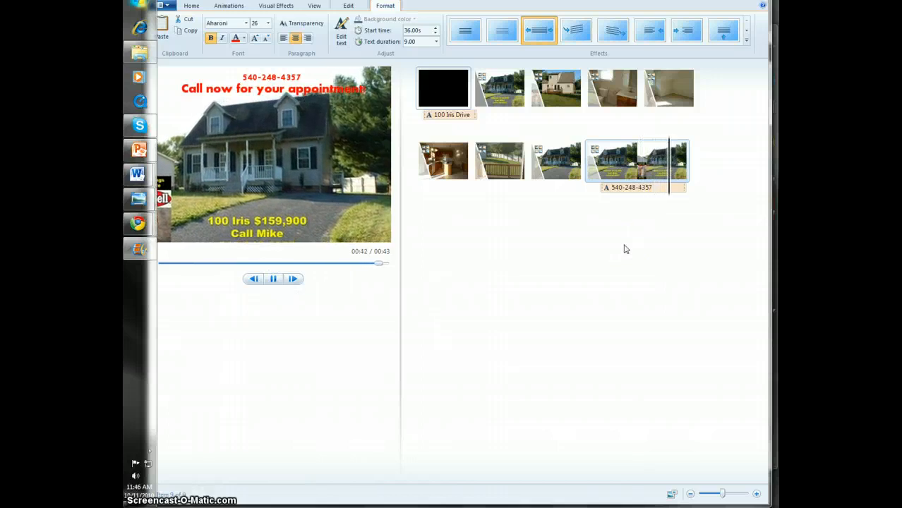
Return to the opening title clip and save the project in My Documents as 100irissample
{"action": "left_click", "coordinate": [440, 88]}
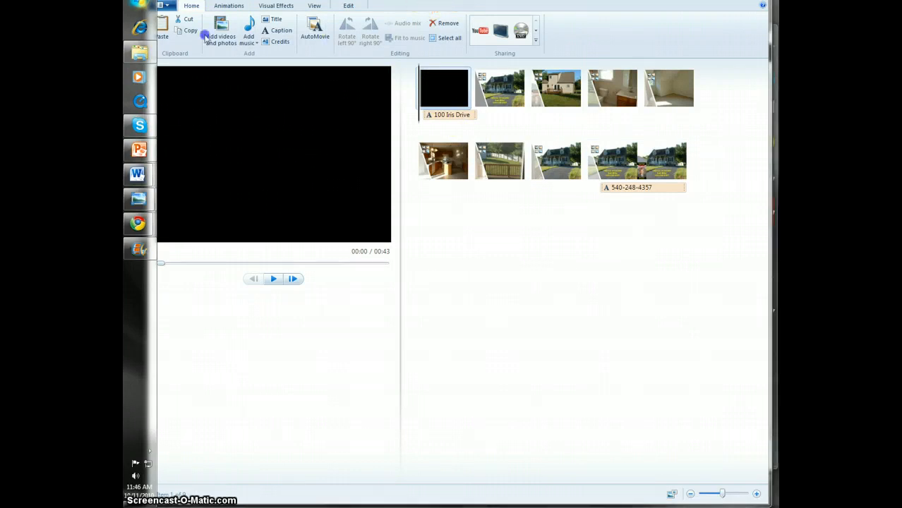
{"action": "left_click", "coordinate": [167, 6]}
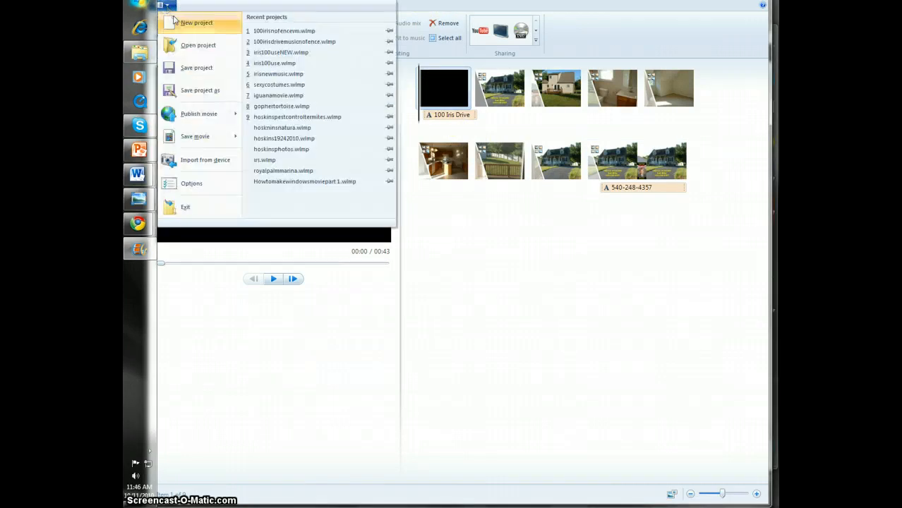
{"action": "left_click", "coordinate": [214, 73]}
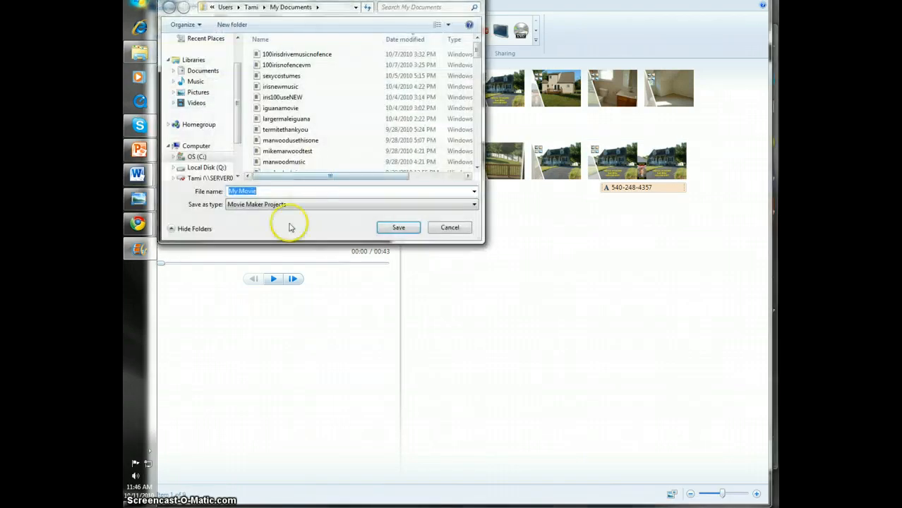
{"action": "left_click", "coordinate": [263, 191]}
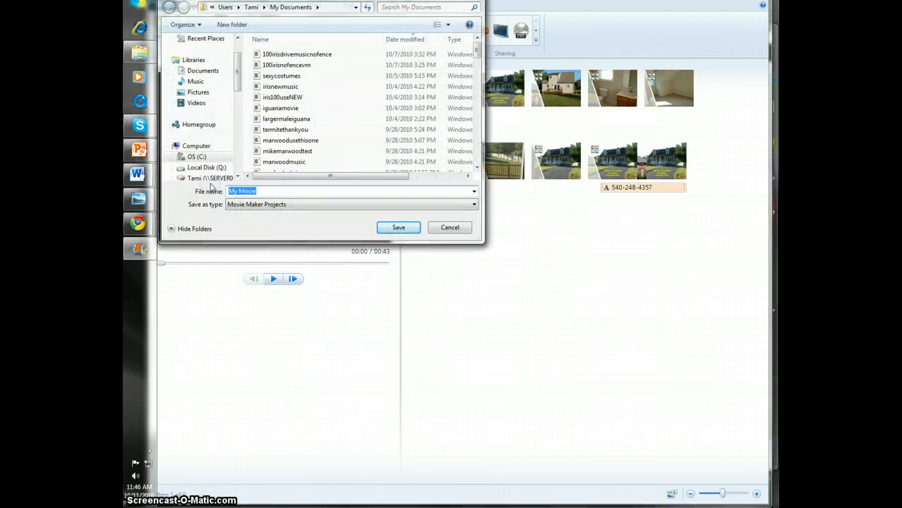
{"action": "key", "text": "BackSpace"}
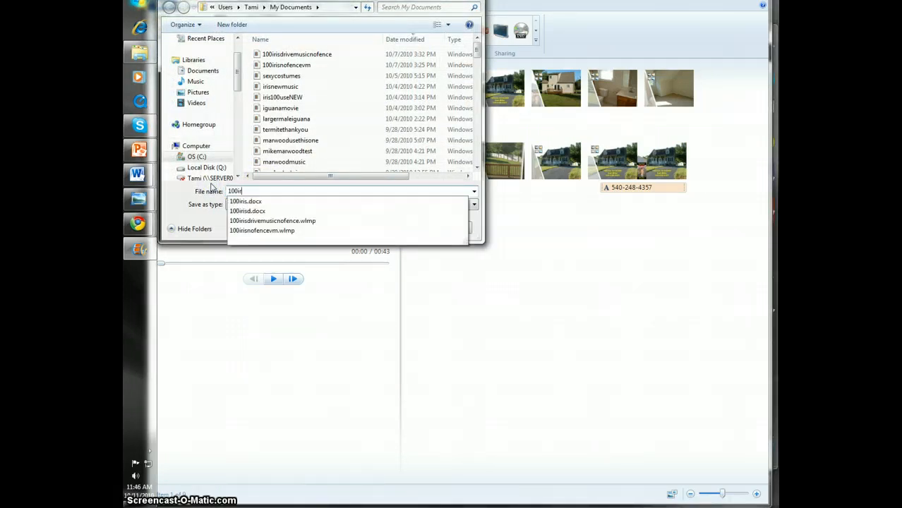
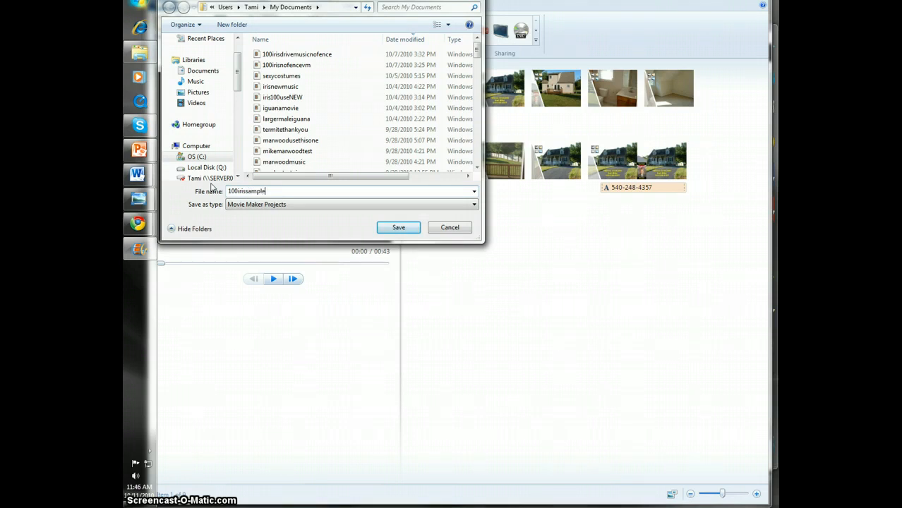
{"action": "left_click", "coordinate": [399, 227]}
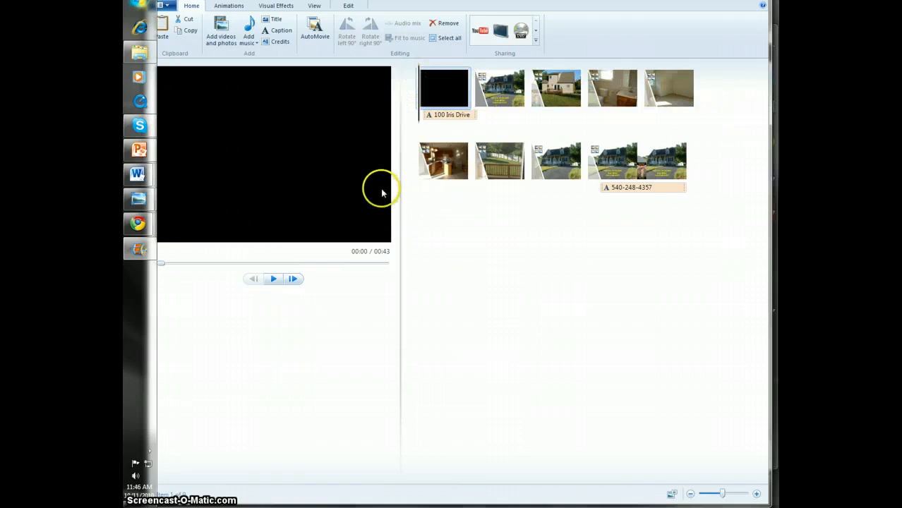
Add the MP3 "60 Light Breeze" from the Desktop as background music for the whole movie
{"action": "left_click", "coordinate": [248, 40]}
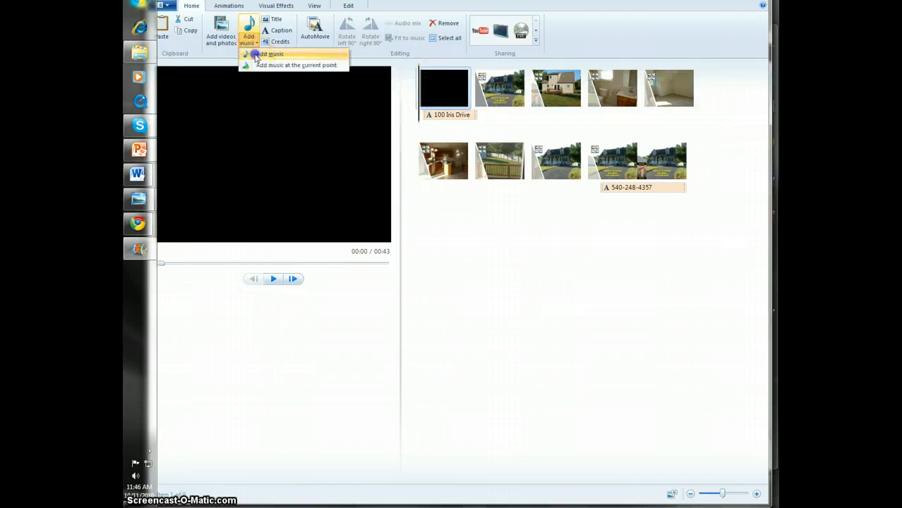
{"action": "left_click", "coordinate": [268, 53]}
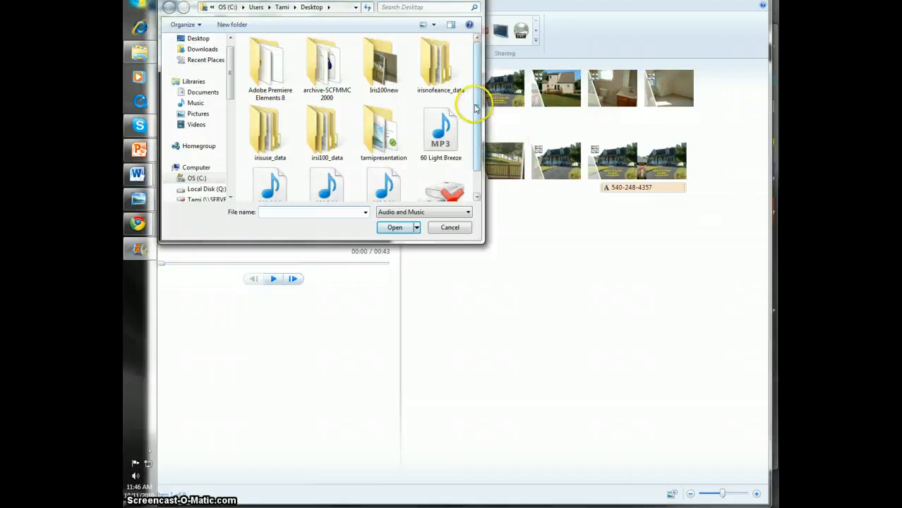
{"action": "scroll", "coordinate": [475, 107], "scroll_direction": "down", "scroll_amount": 1}
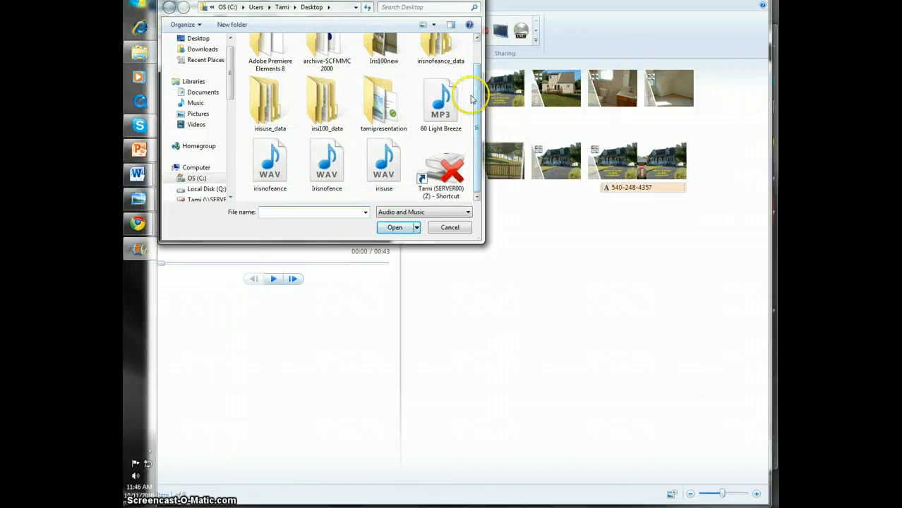
{"action": "left_click", "coordinate": [440, 102]}
{"action": "left_click", "coordinate": [401, 227]}
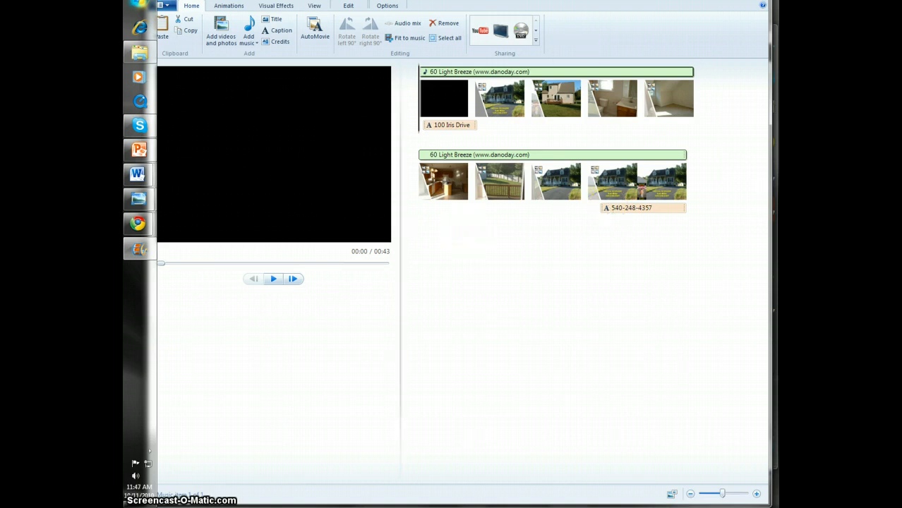
Set both the fade-in and fade-out of the "60 Light Breeze" background music to Slow
{"action": "left_click", "coordinate": [428, 75]}
{"action": "left_click", "coordinate": [351, 7]}
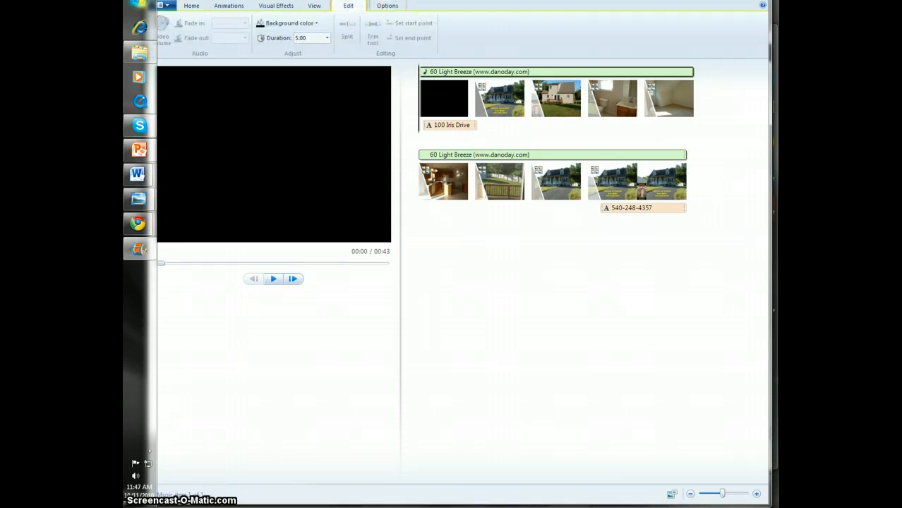
{"action": "left_click_drag", "start_coordinate": [261, 0], "coordinate": [302, 0]}
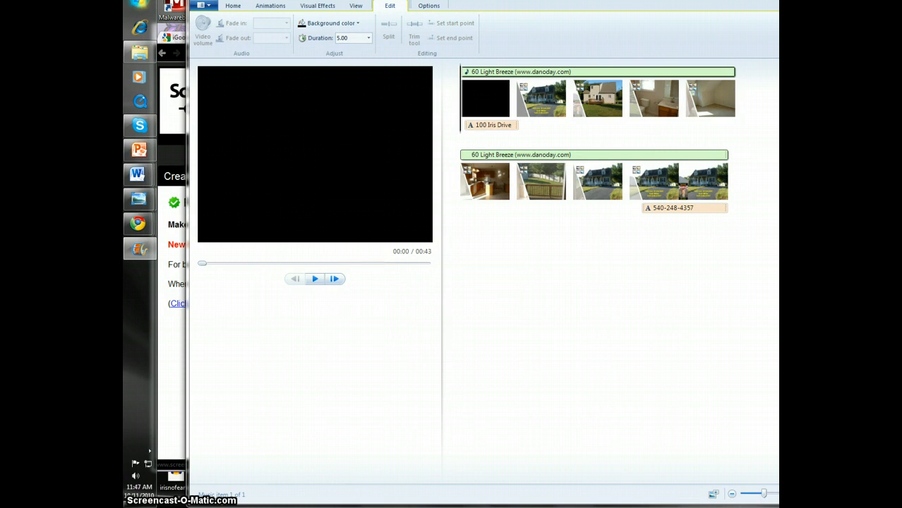
{"action": "left_click", "coordinate": [429, 6]}
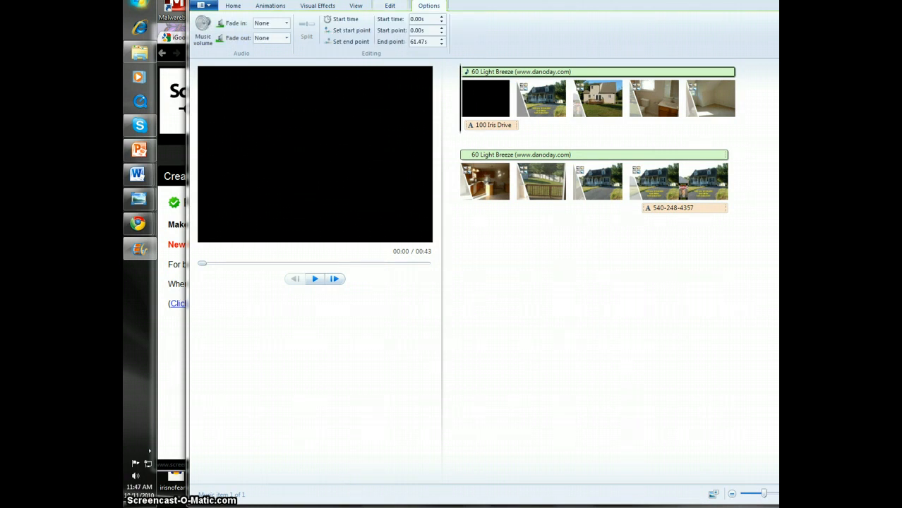
{"action": "left_click", "coordinate": [287, 39]}
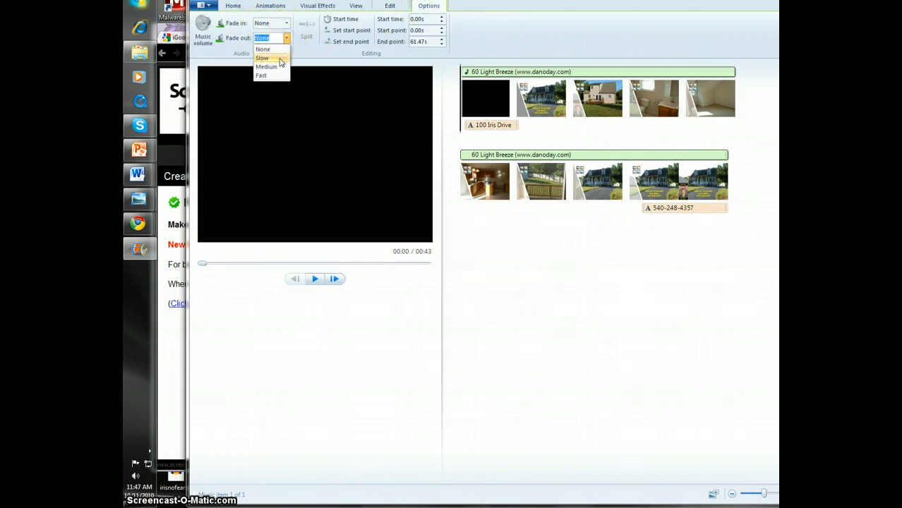
{"action": "left_click", "coordinate": [279, 59]}
{"action": "left_click", "coordinate": [288, 25]}
{"action": "left_click", "coordinate": [280, 42]}
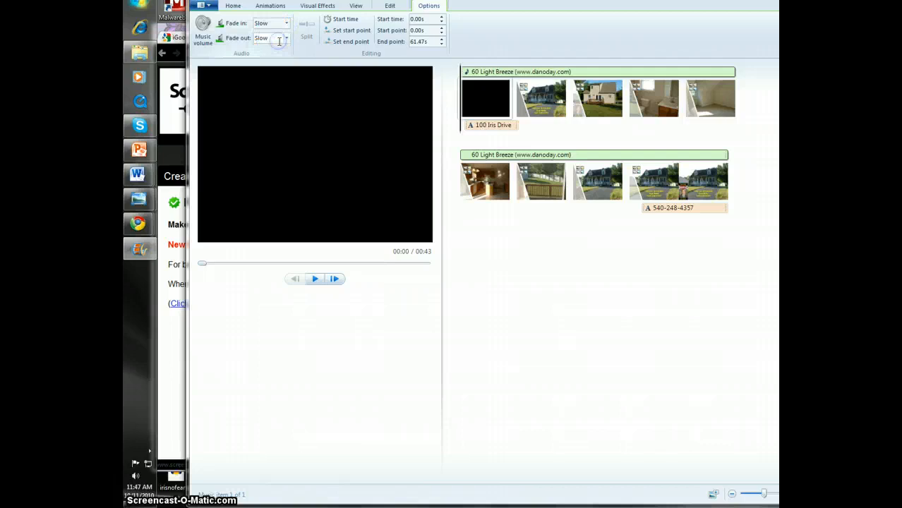
Check the music volume setting and play the movie from the beginning to preview it with the music
{"action": "left_click", "coordinate": [203, 39]}
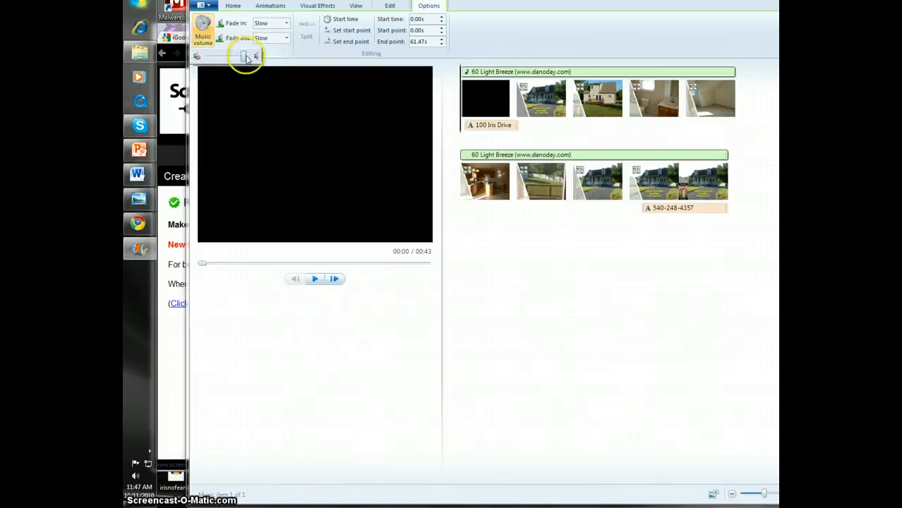
{"action": "left_click", "coordinate": [524, 238]}
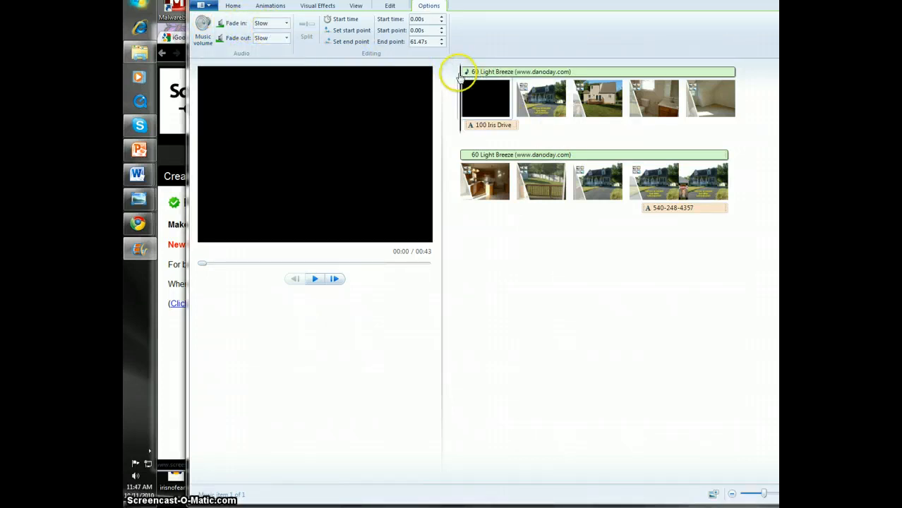
{"action": "left_click", "coordinate": [316, 278]}
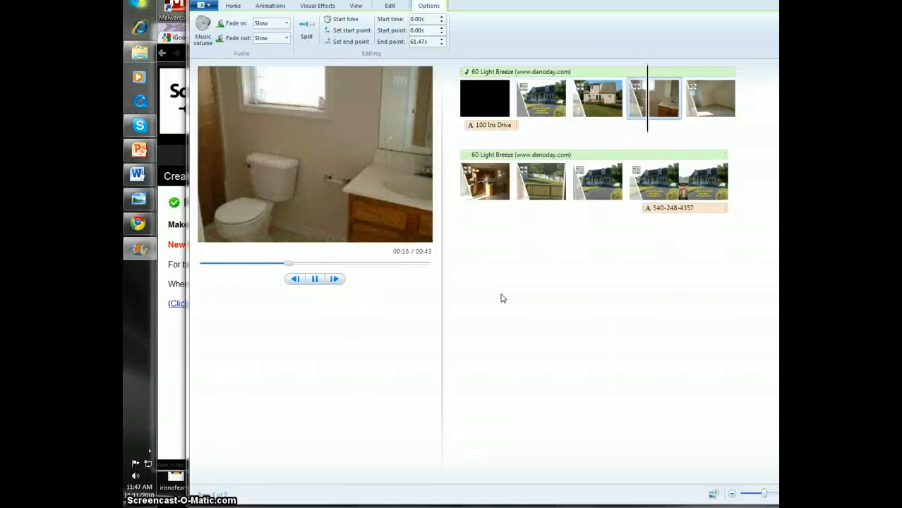
{"action": "left_click", "coordinate": [503, 288]}
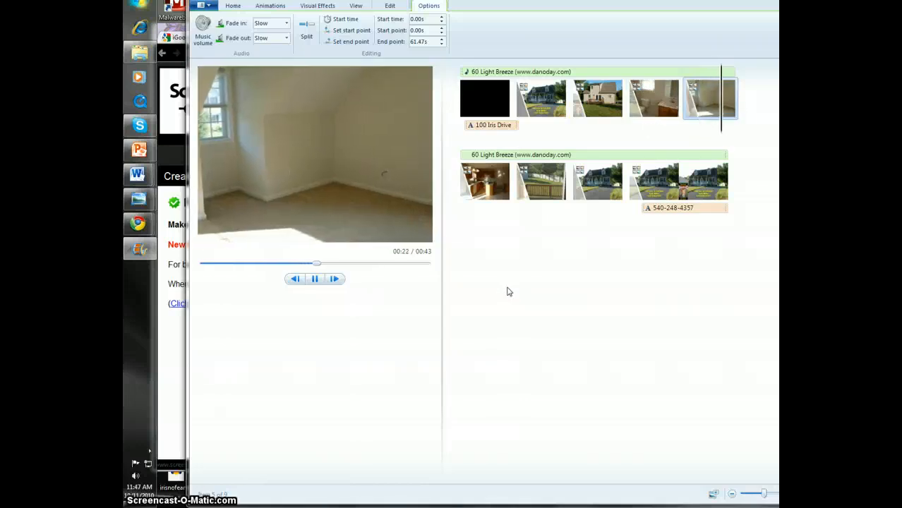
{"action": "left_click", "coordinate": [487, 278]}
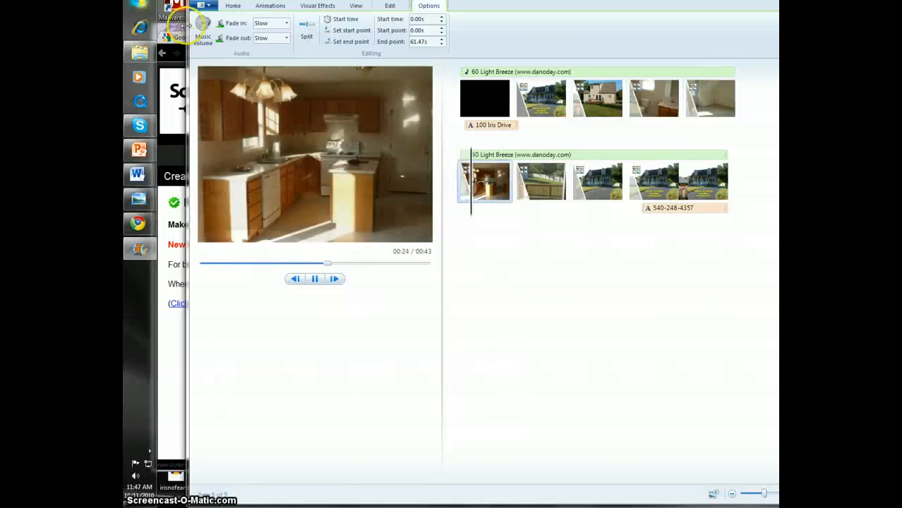
Save the movie in High-definition (1080p) as the Windows Media Video file 100irissample in My Videos
{"action": "left_click", "coordinate": [206, 6]}
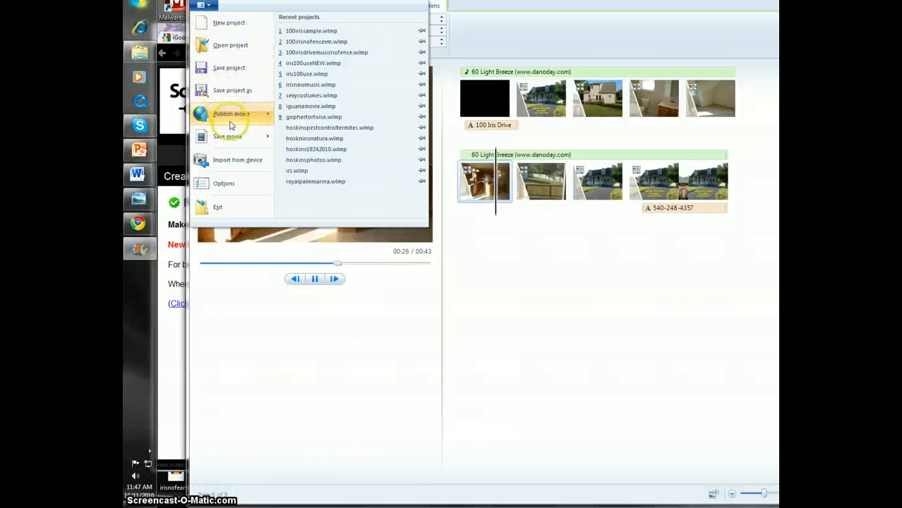
{"action": "mouse_move", "coordinate": [235, 137]}
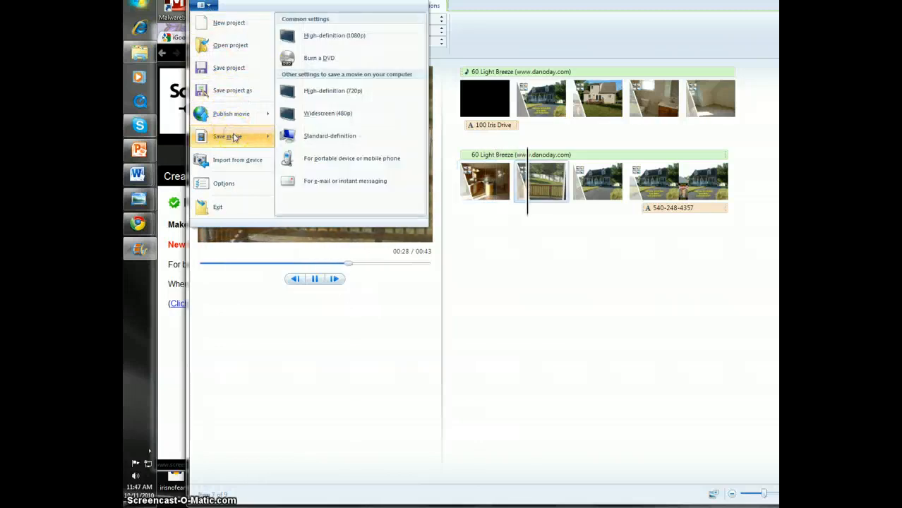
{"action": "left_click", "coordinate": [306, 36]}
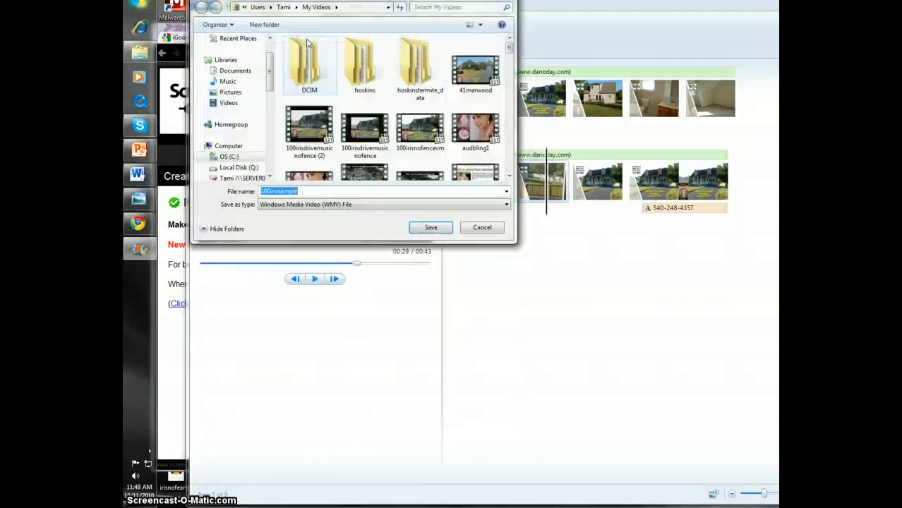
{"action": "left_click", "coordinate": [429, 228]}
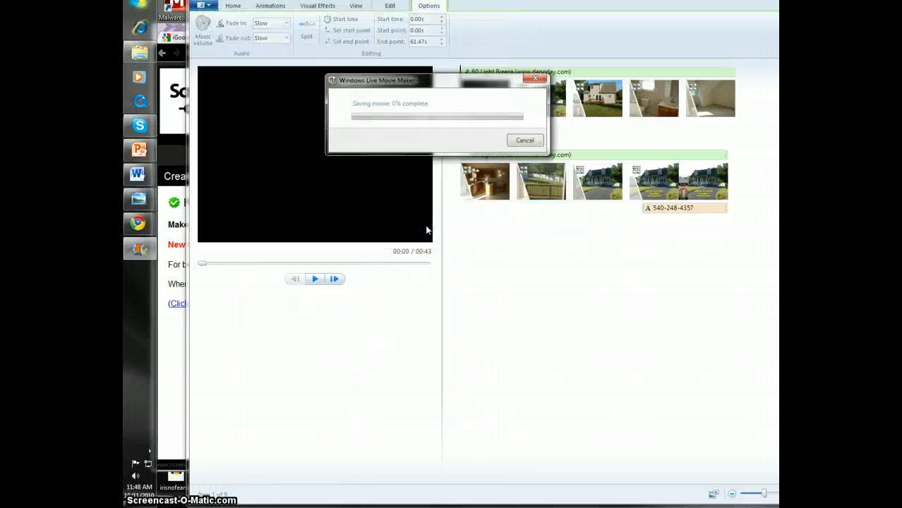